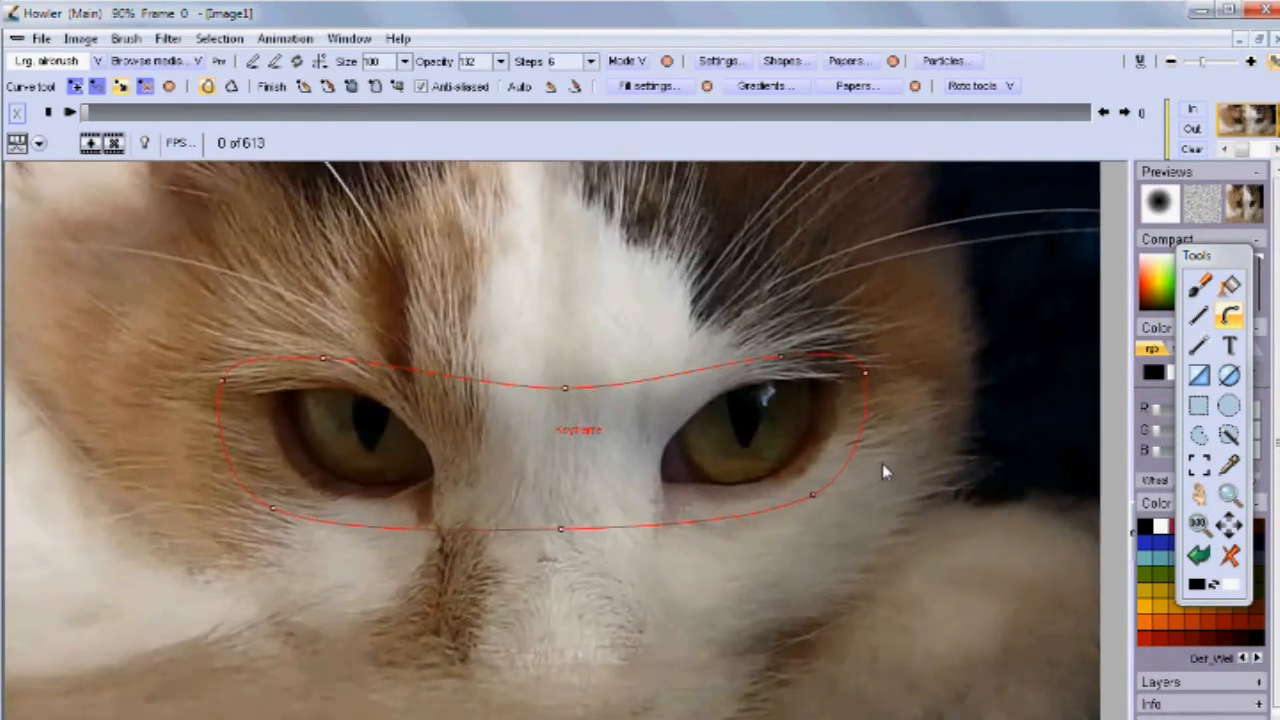
Scrub between frame 0 and about frame 179 to examine how the curve around the cat's eyes fits the moving face.
left_click_drag(556, 472, 606, 446)
left_click_drag(717, 453, 743, 471)
mouse_move(678, 432)
left_mouse_down()
mouse_move(653, 420)
mouse_move(665, 441)
left_mouse_up()
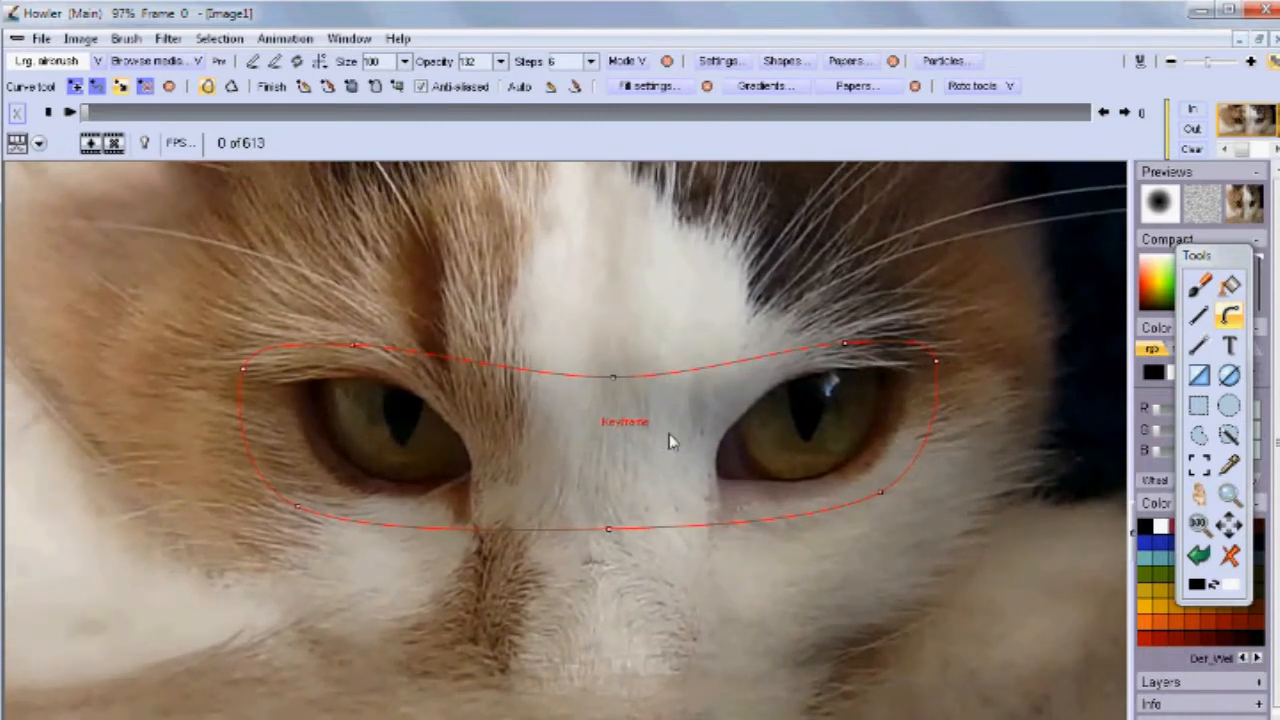
left_click_drag(839, 426, 756, 474)
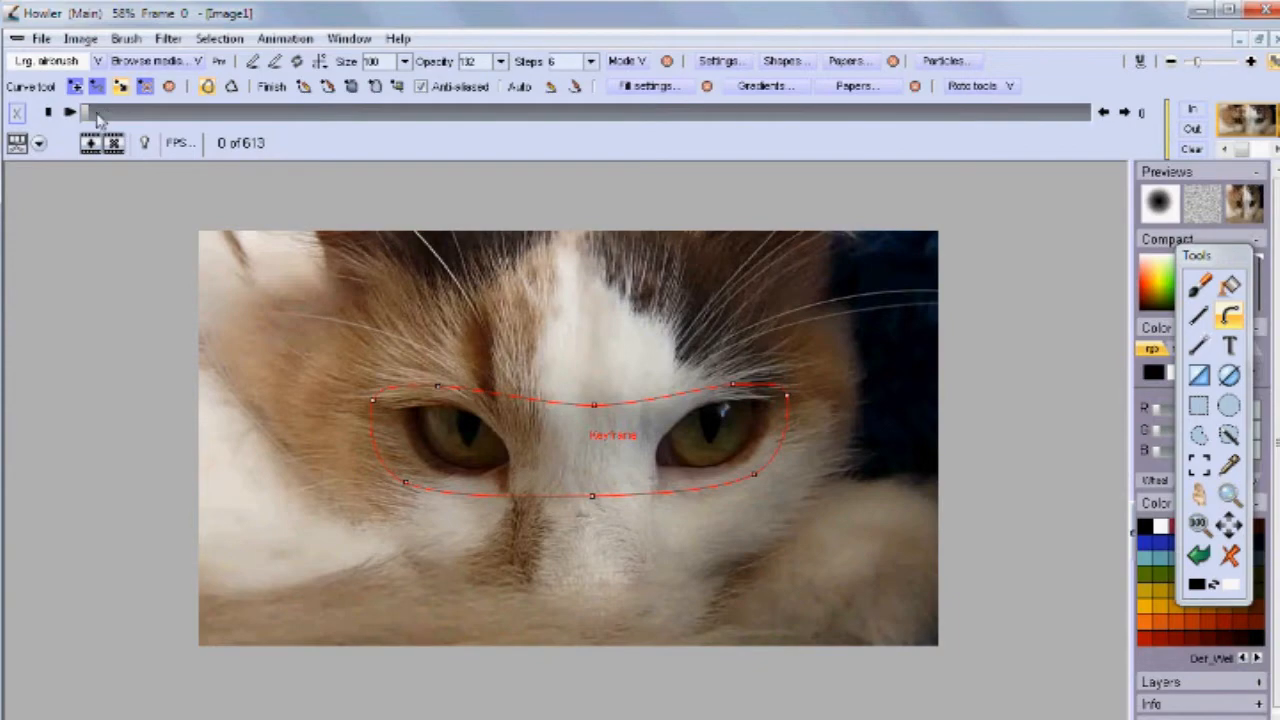
left_click_drag(98, 117, 38, 120)
left_click_drag(1168, 142, 1075, 160)
left_click_drag(197, 116, 356, 122)
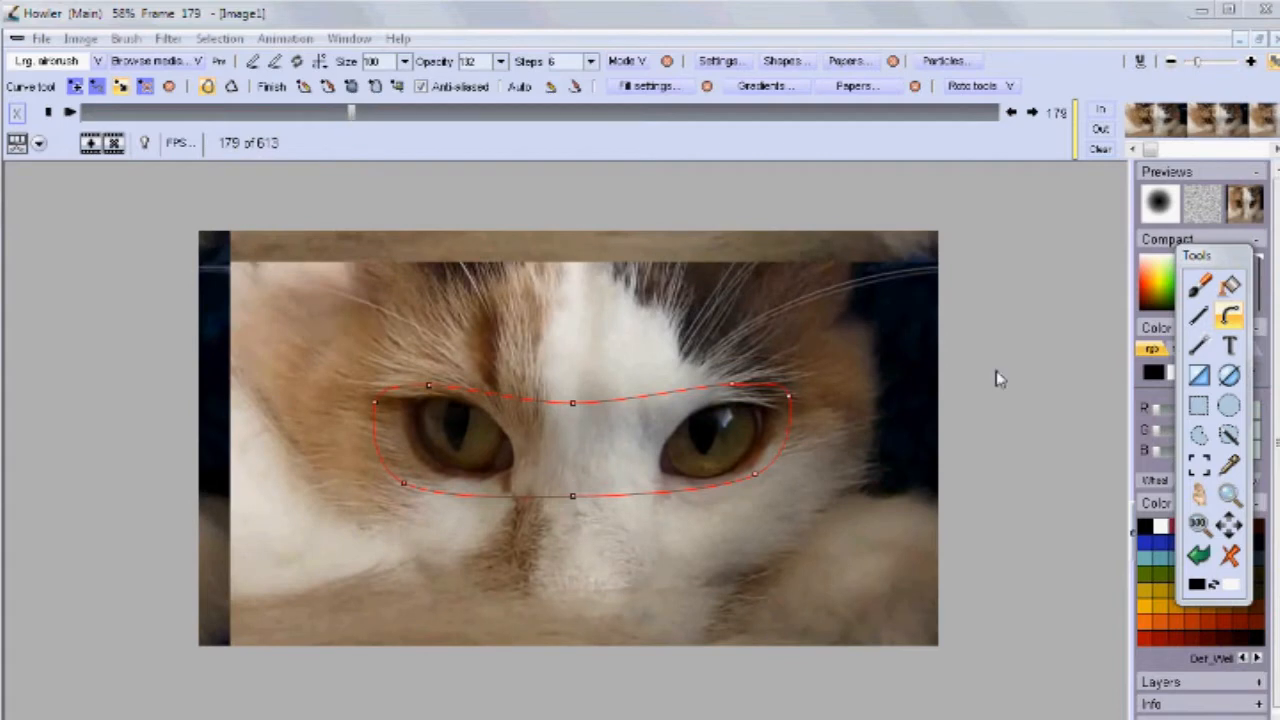
left_click_drag(362, 118, 60, 125)
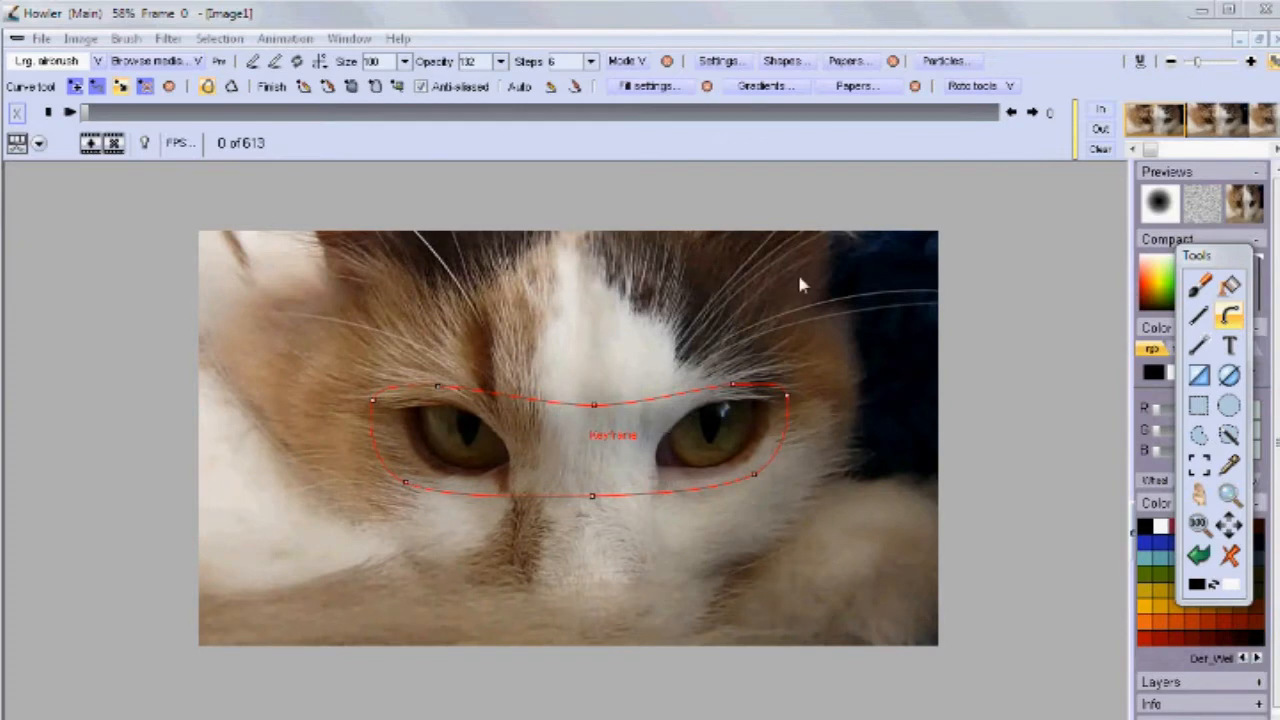
Open the rotoscope motion tracker assistant at frame 0 and set block size to 44 and search area to 158.
left_click(1008, 87)
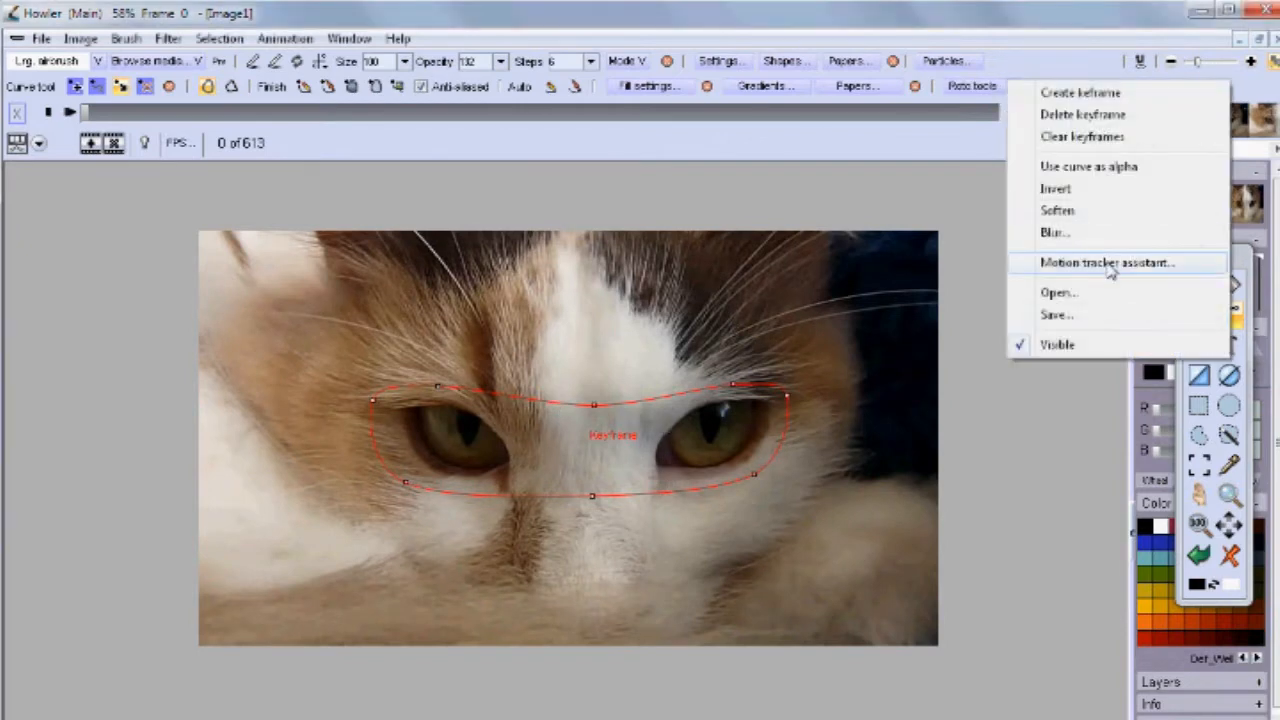
left_click(1110, 265)
left_click_drag(645, 182, 1044, 257)
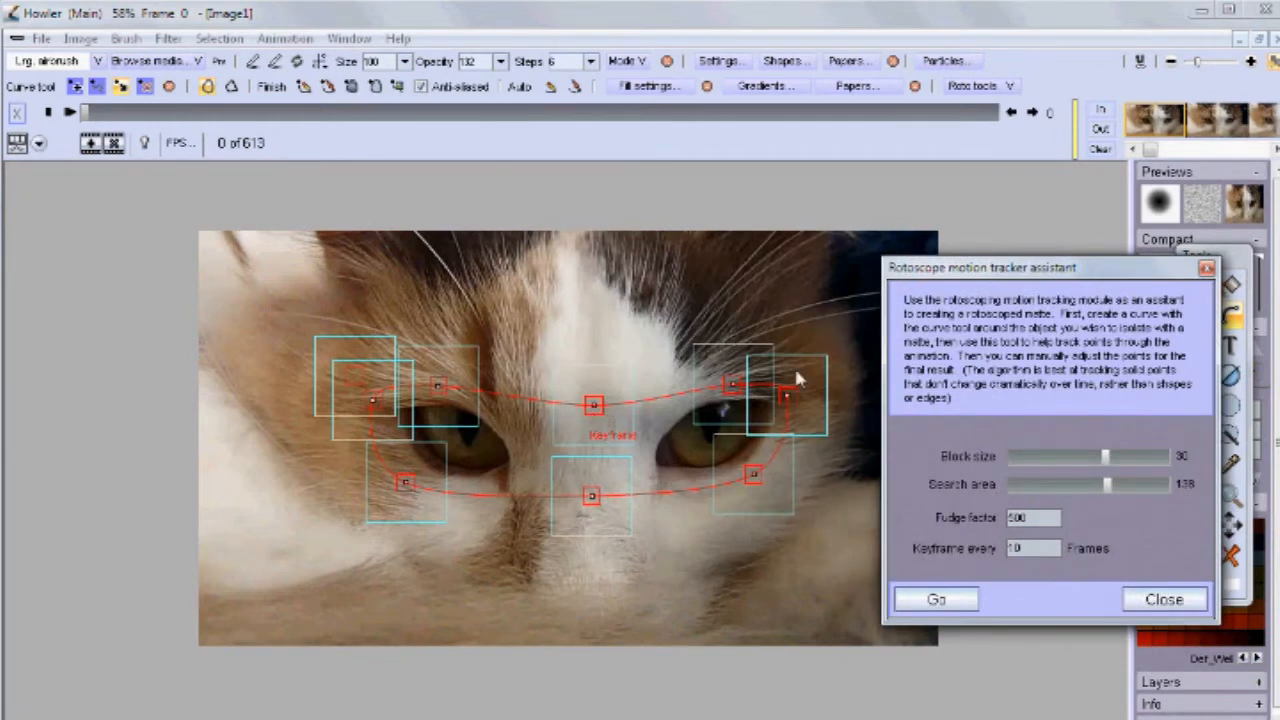
left_click_drag(1105, 457, 1155, 459)
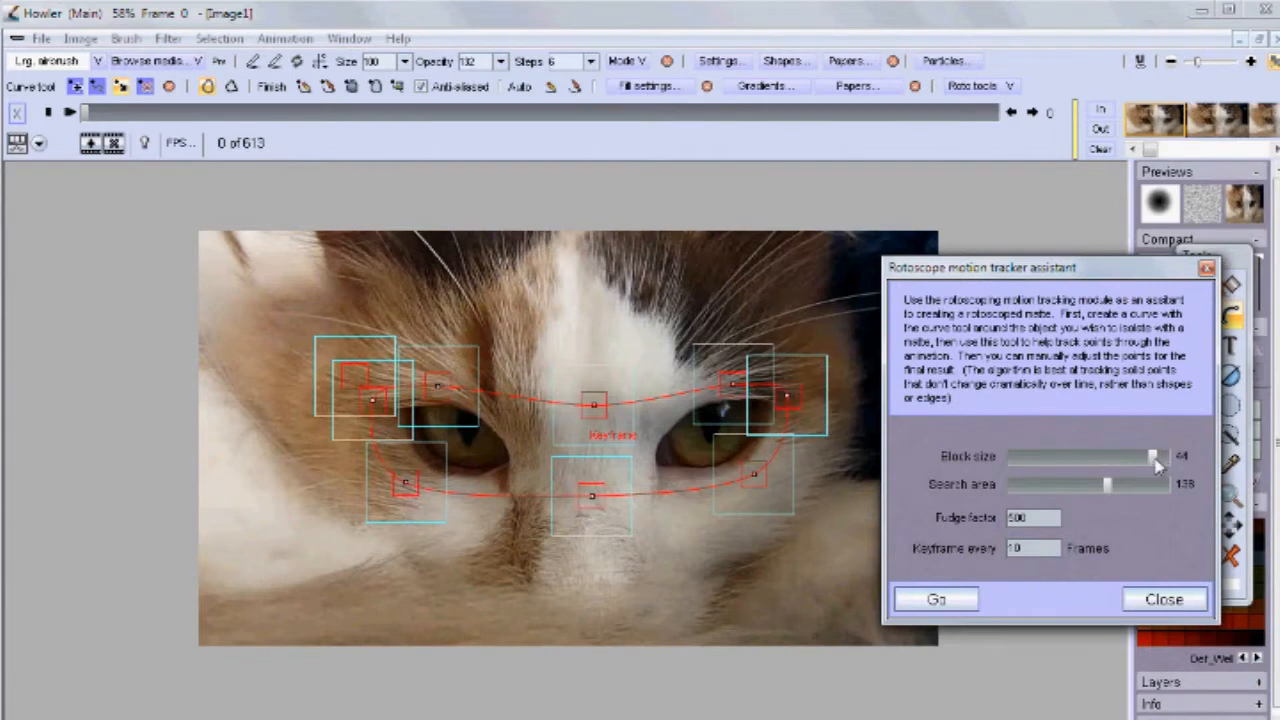
mouse_move(1113, 497)
left_mouse_down()
mouse_move(1149, 484)
mouse_move(1115, 497)
mouse_move(1127, 505)
left_mouse_up()
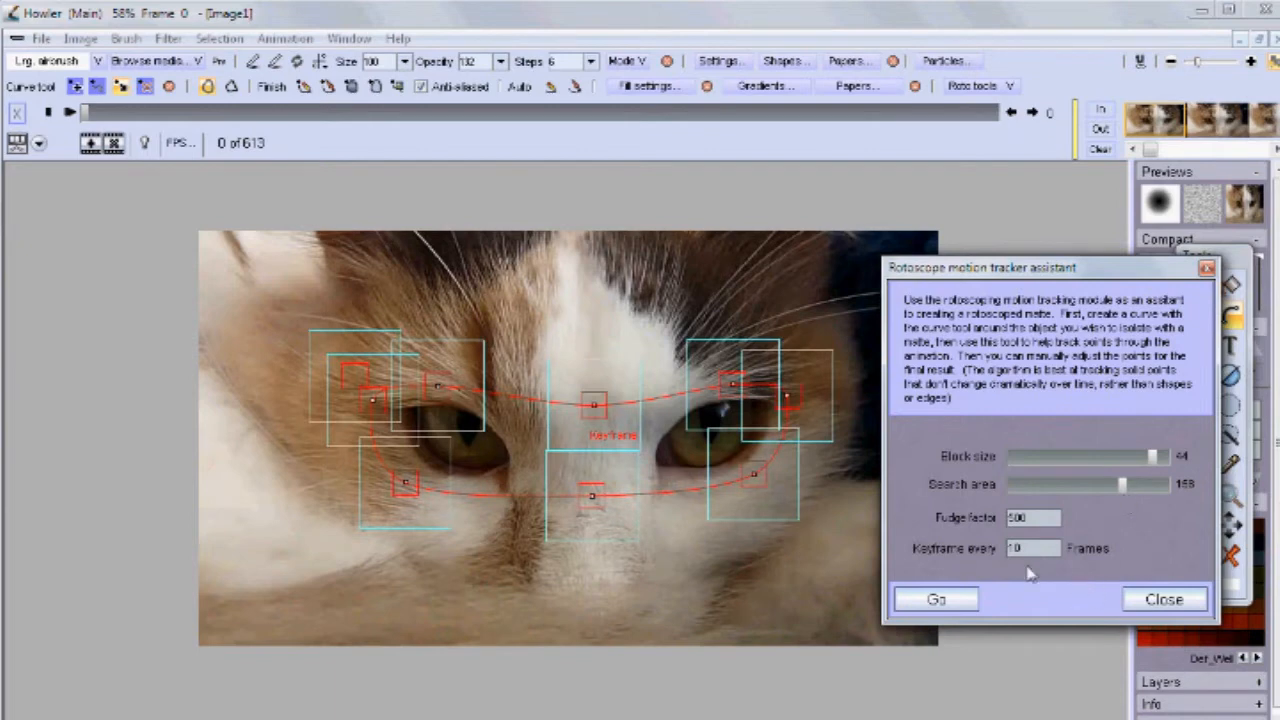
Set the tracker to create a keyframe every 20 frames and run it on the eye curve.
left_click_drag(983, 557, 941, 558)
type("20")
left_click(936, 600)
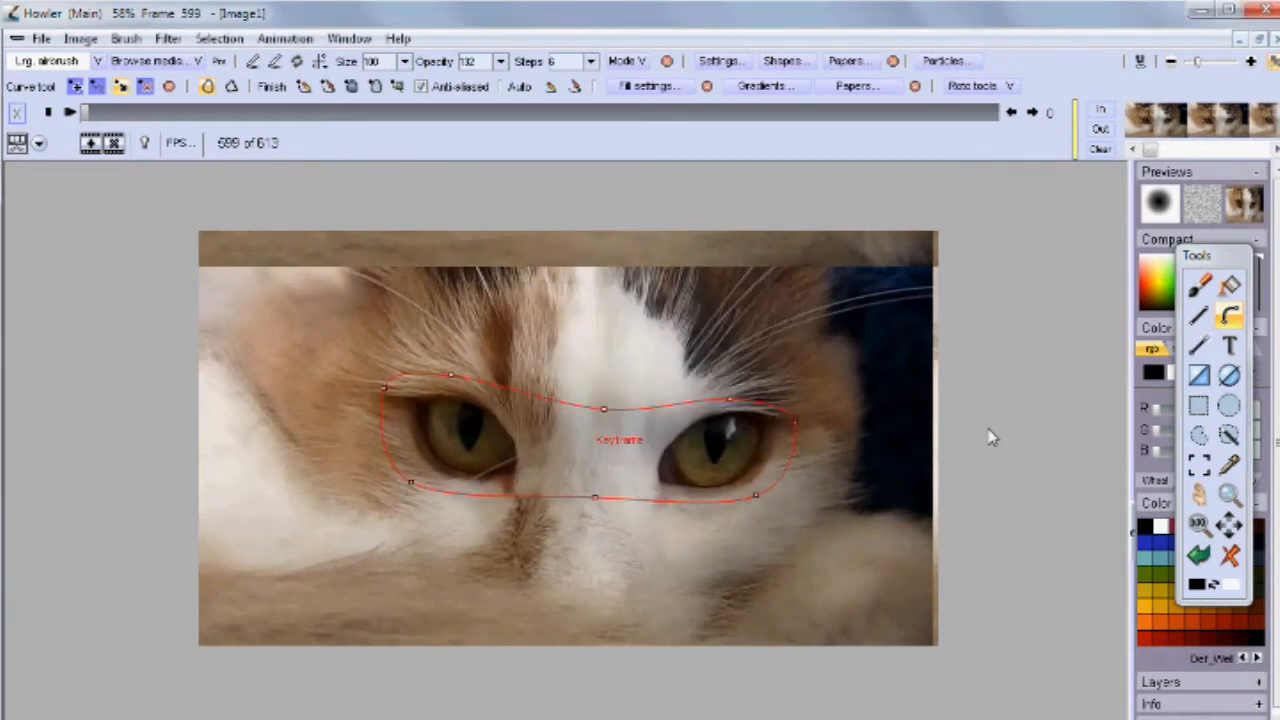
At frame 612, reposition the three curve points around the right-hand eye to fit it and create a keyframe.
left_click_drag(128, 113, 1000, 157)
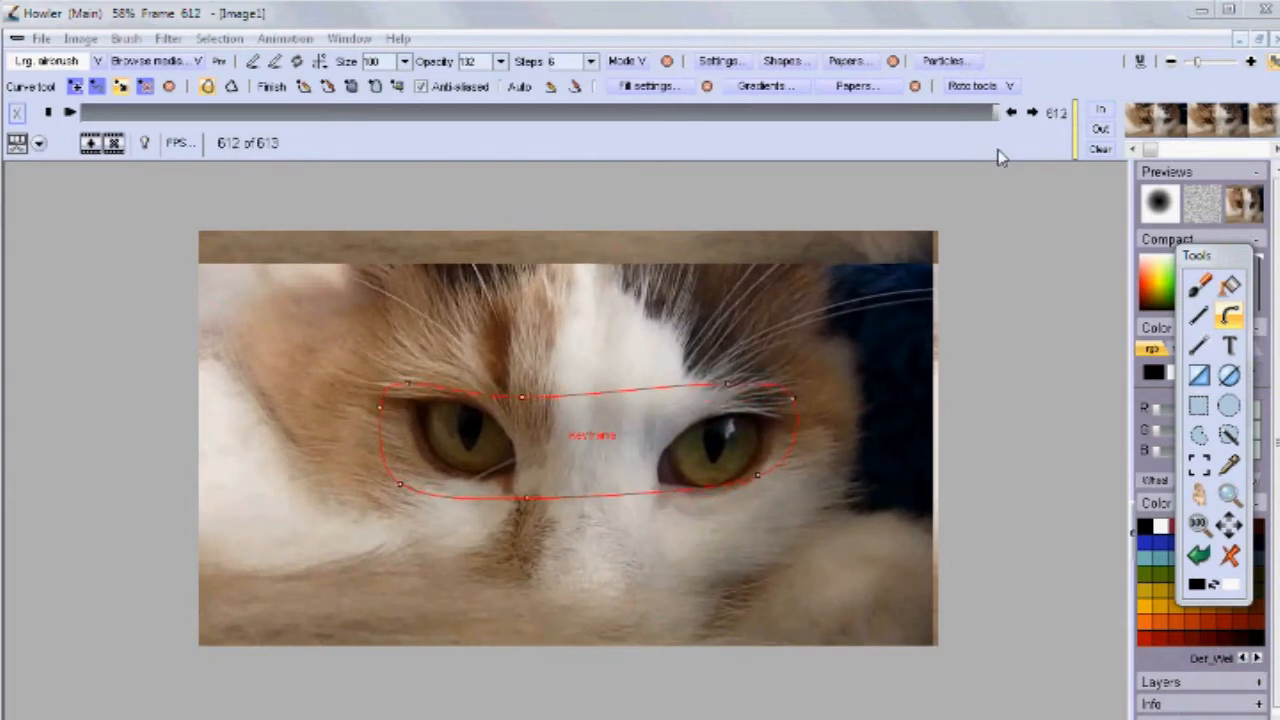
left_click_drag(760, 482, 749, 506)
left_click_drag(793, 398, 795, 425)
left_click_drag(728, 386, 707, 398)
left_click(982, 87)
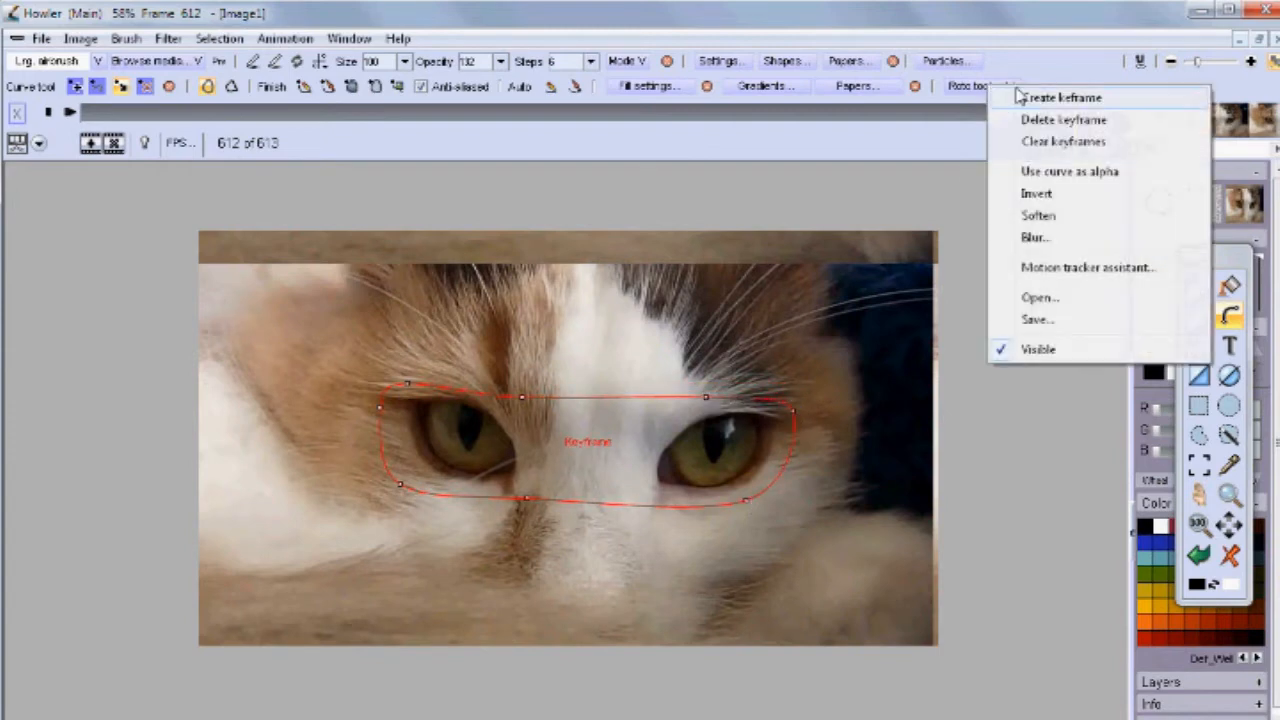
left_click(1025, 96)
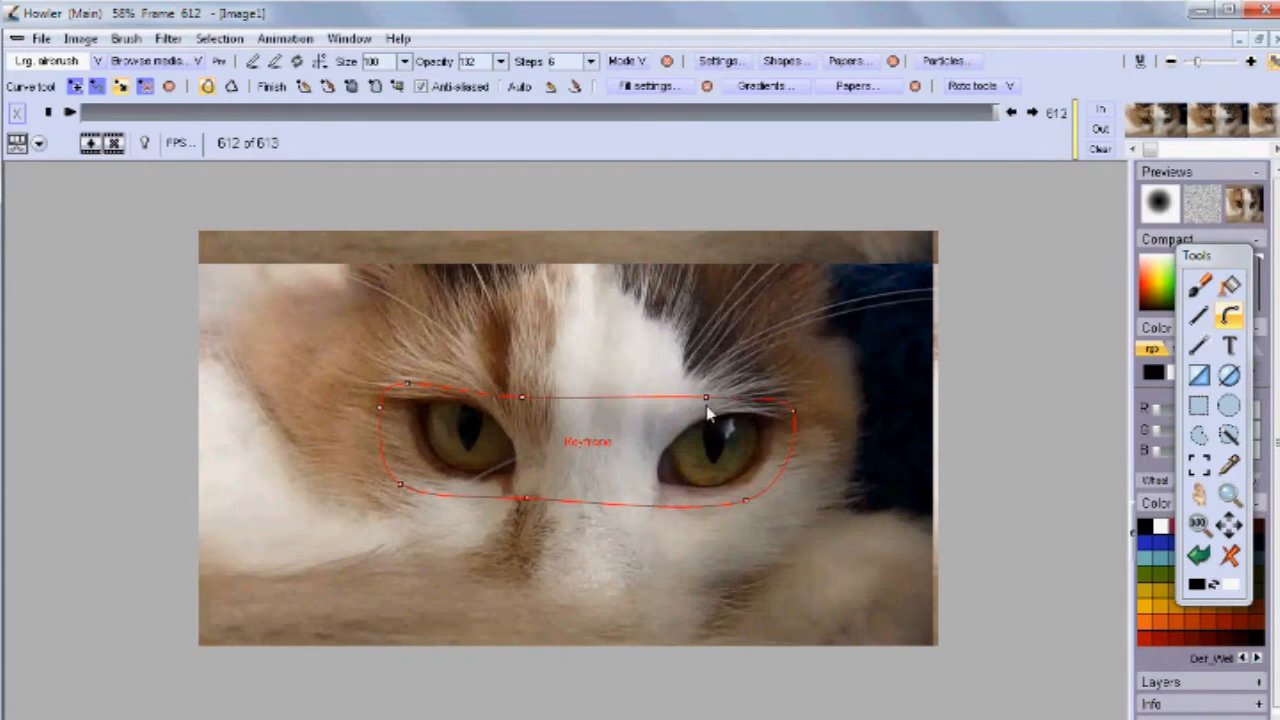
mouse_move(1000, 115)
left_mouse_down()
mouse_move(931, 128)
mouse_move(1006, 139)
left_mouse_up()
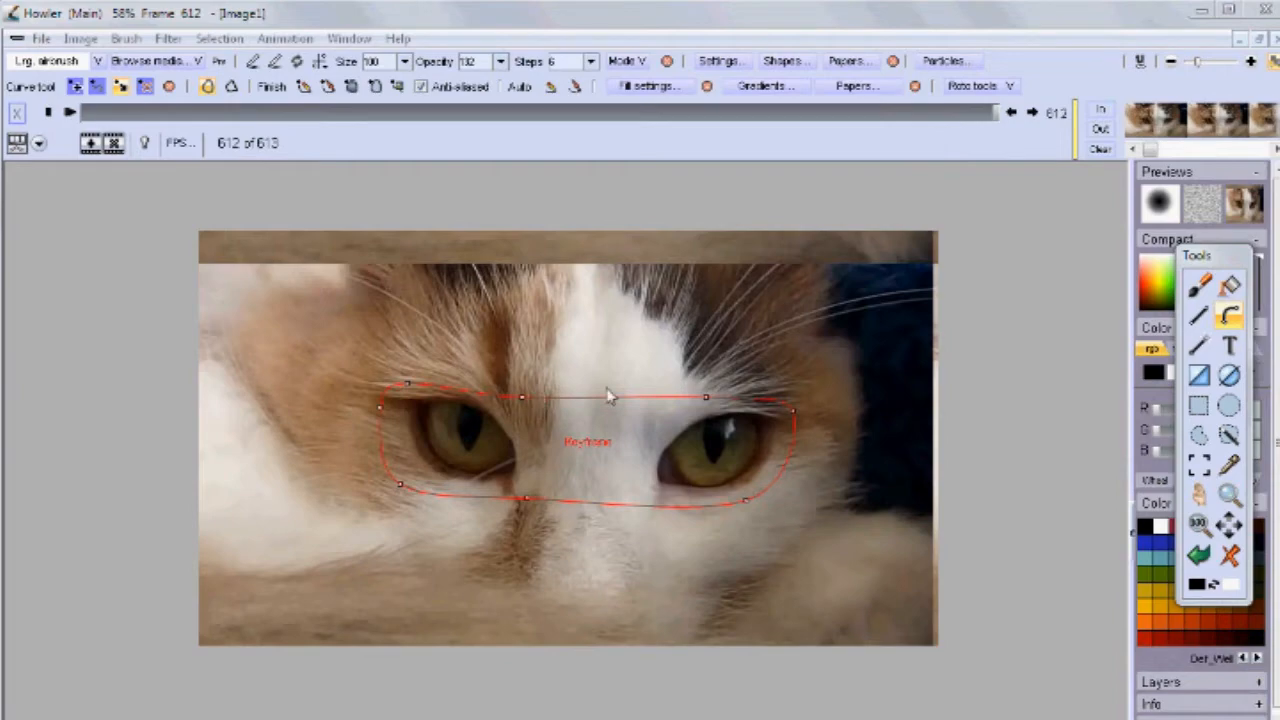
Return to frame 0 and save the tracked curve as a roto file named kitty-me.
left_click_drag(995, 116, 84, 256)
left_click(995, 87)
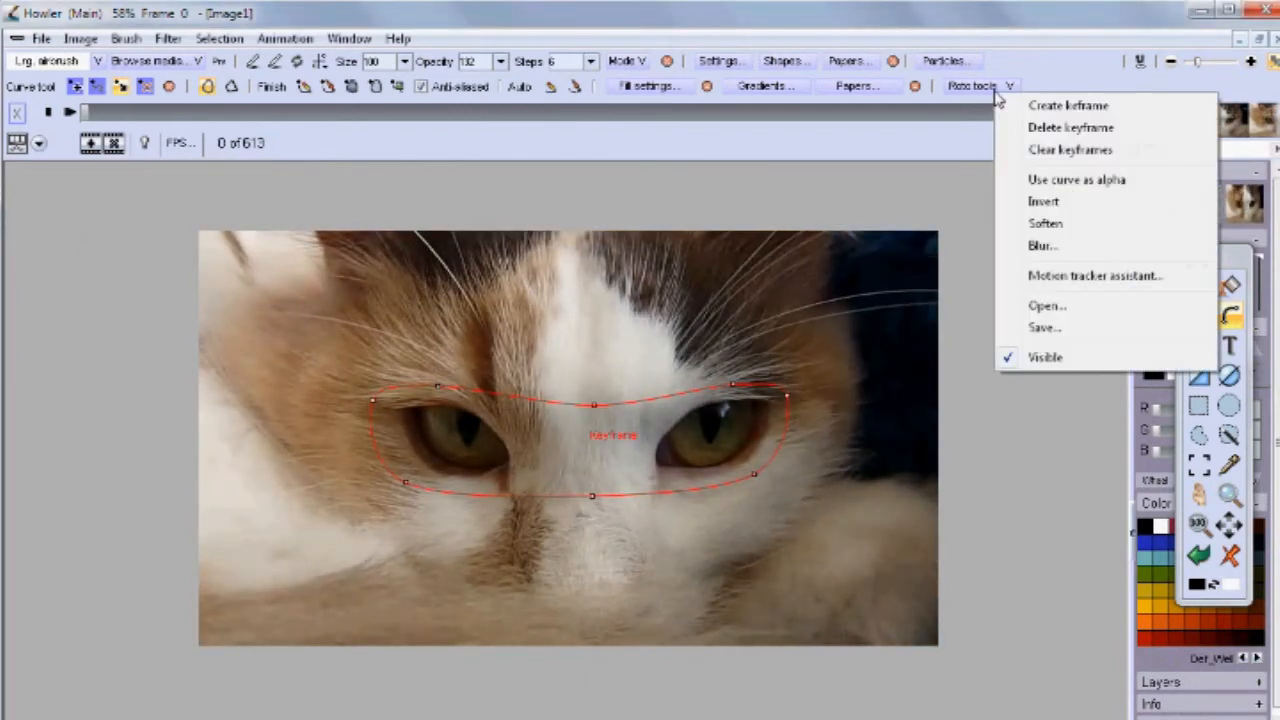
left_click(1043, 328)
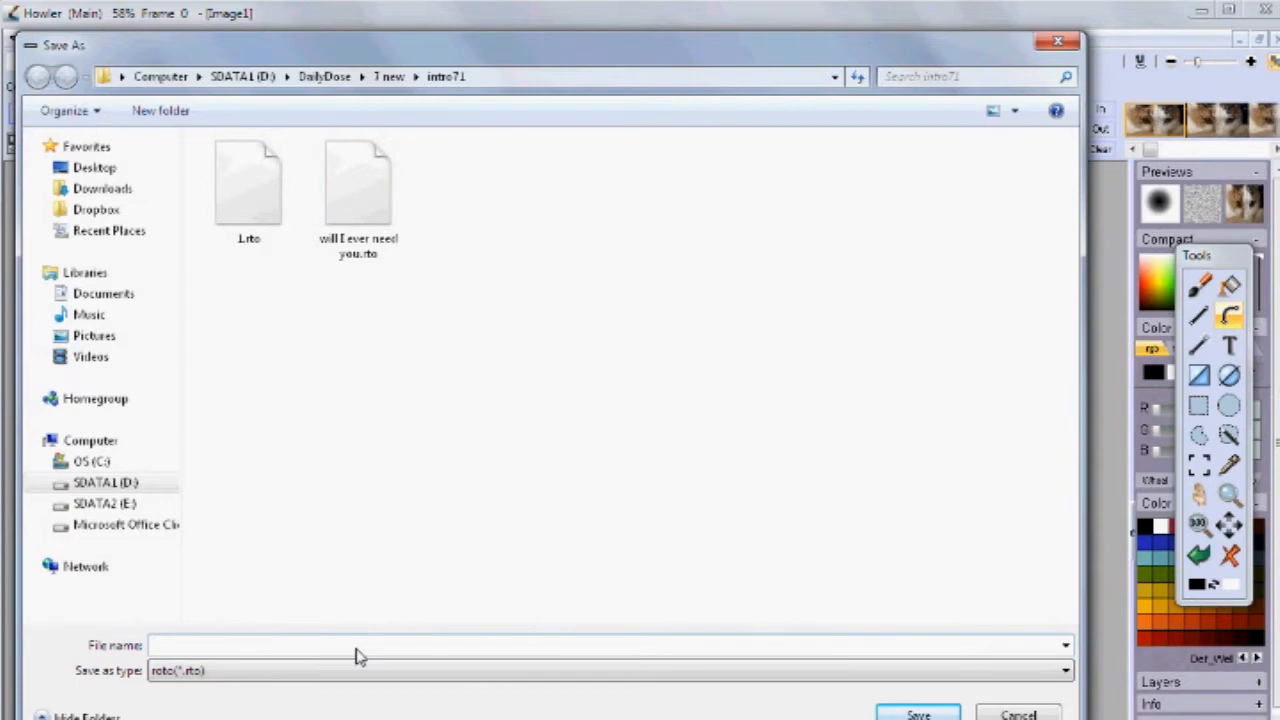
type("kitty-me")
left_click(918, 714)
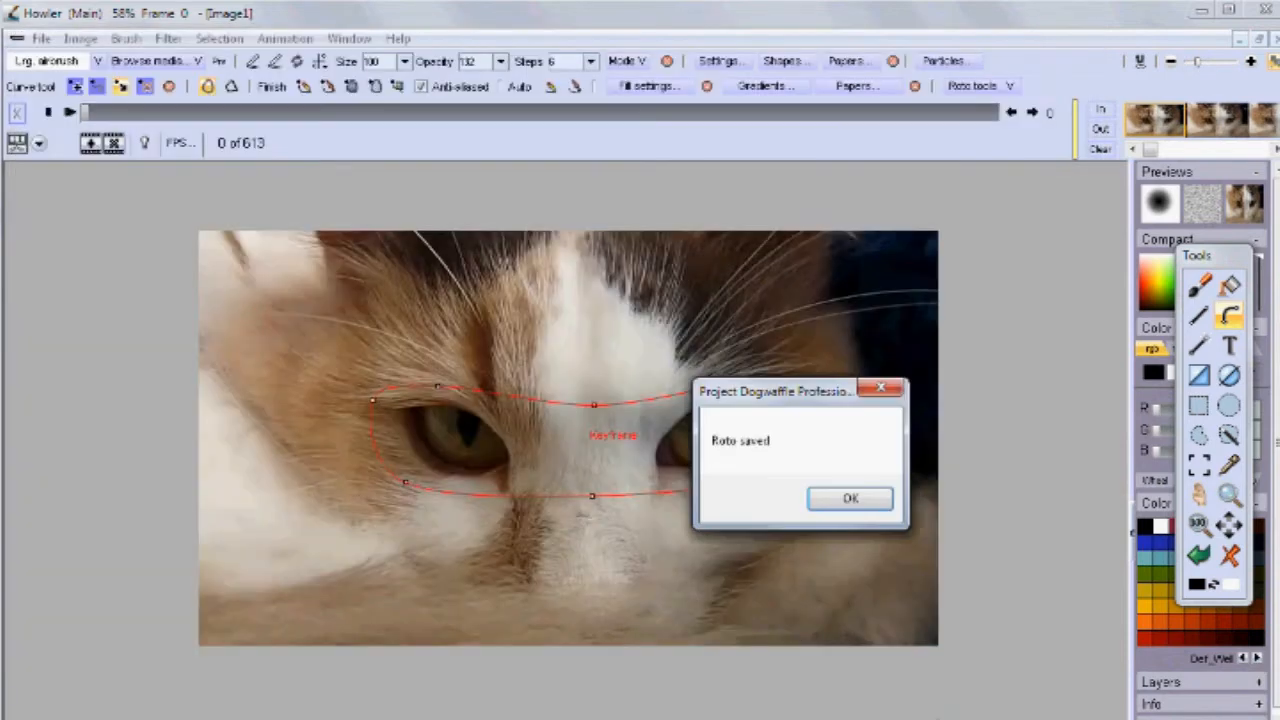
left_click(850, 499)
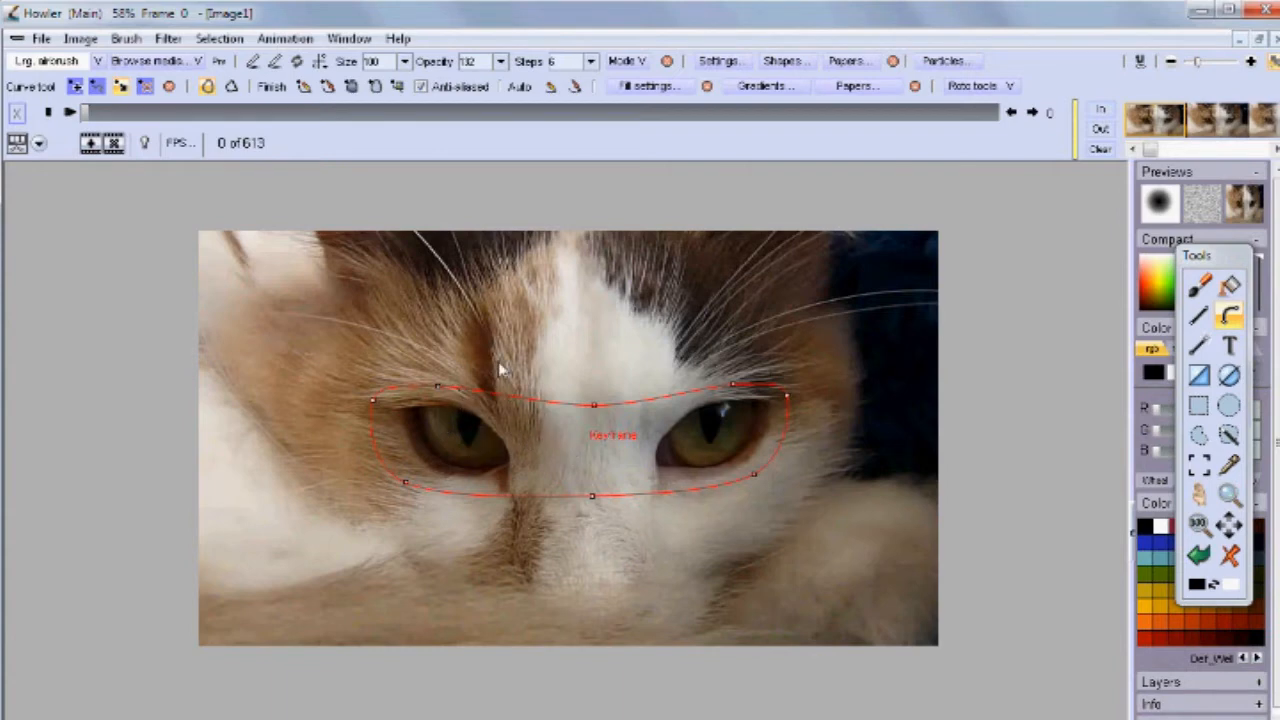
Move the Tools palette clear of the color controls and choose the medium Simple brush preset.
mouse_move(103, 118)
left_mouse_down()
mouse_move(150, 116)
mouse_move(85, 116)
left_mouse_up()
left_click_drag(1244, 255, 118, 238)
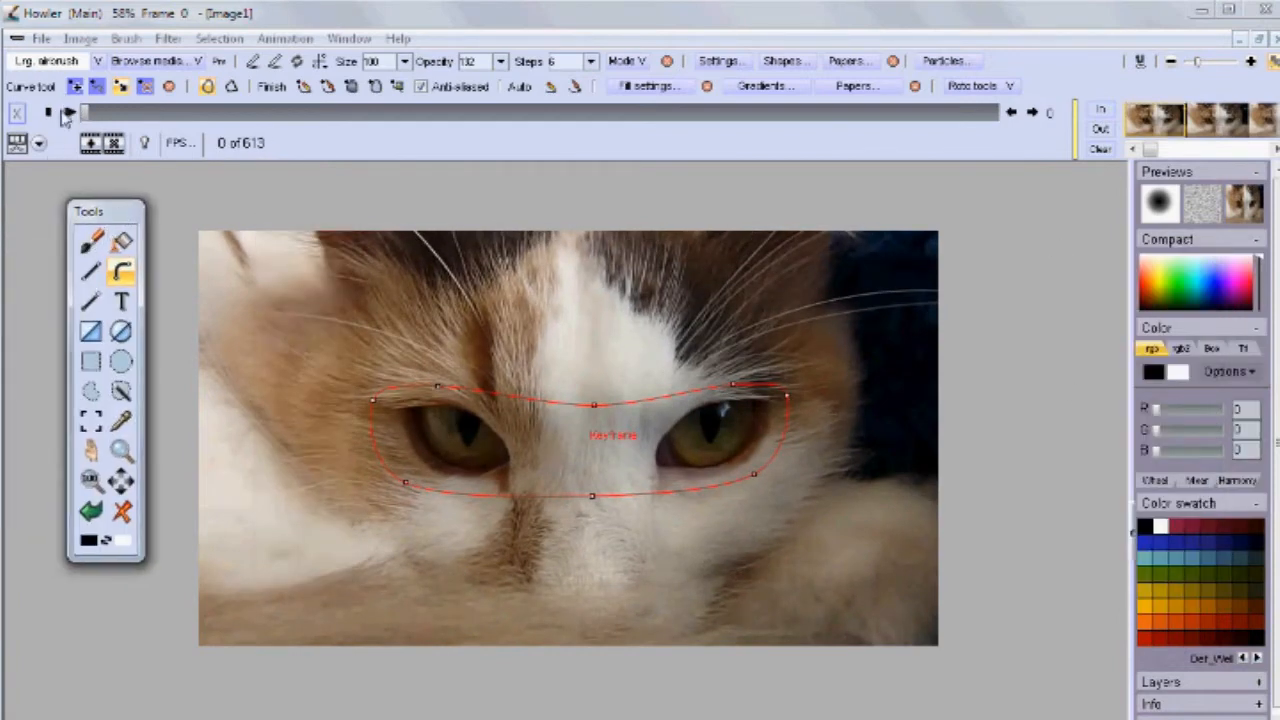
left_click(30, 62)
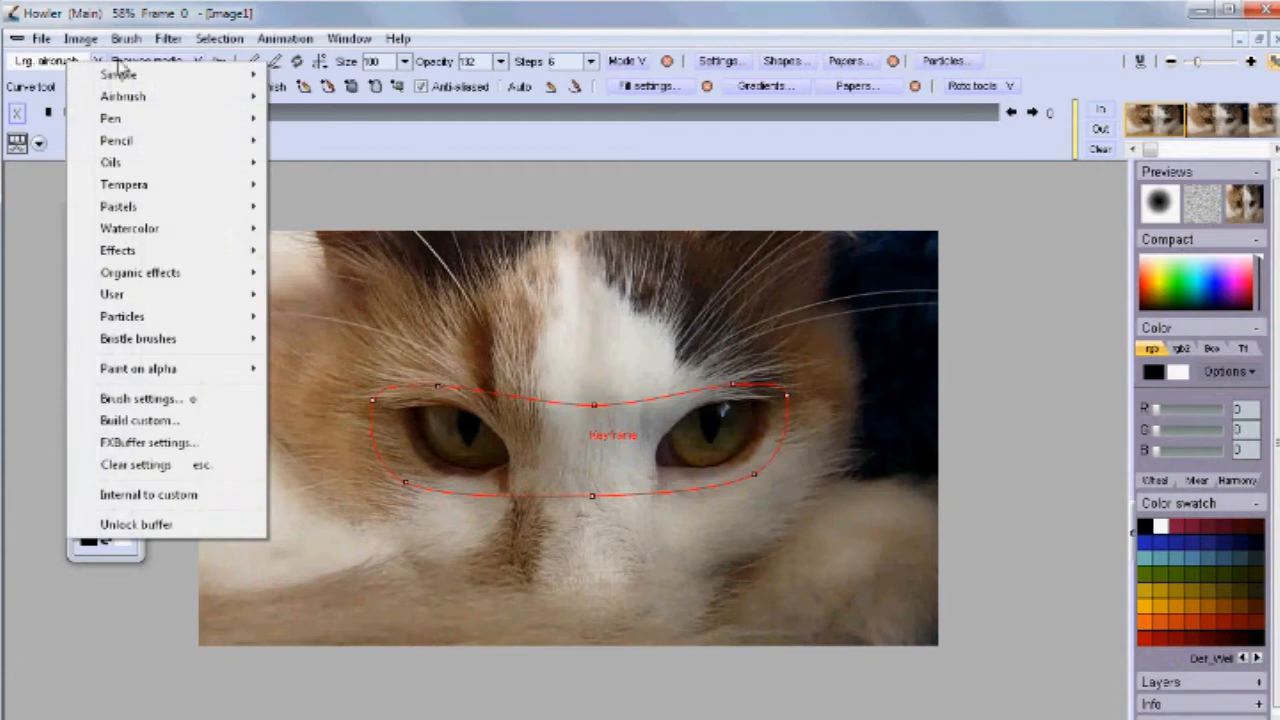
mouse_move(151, 80)
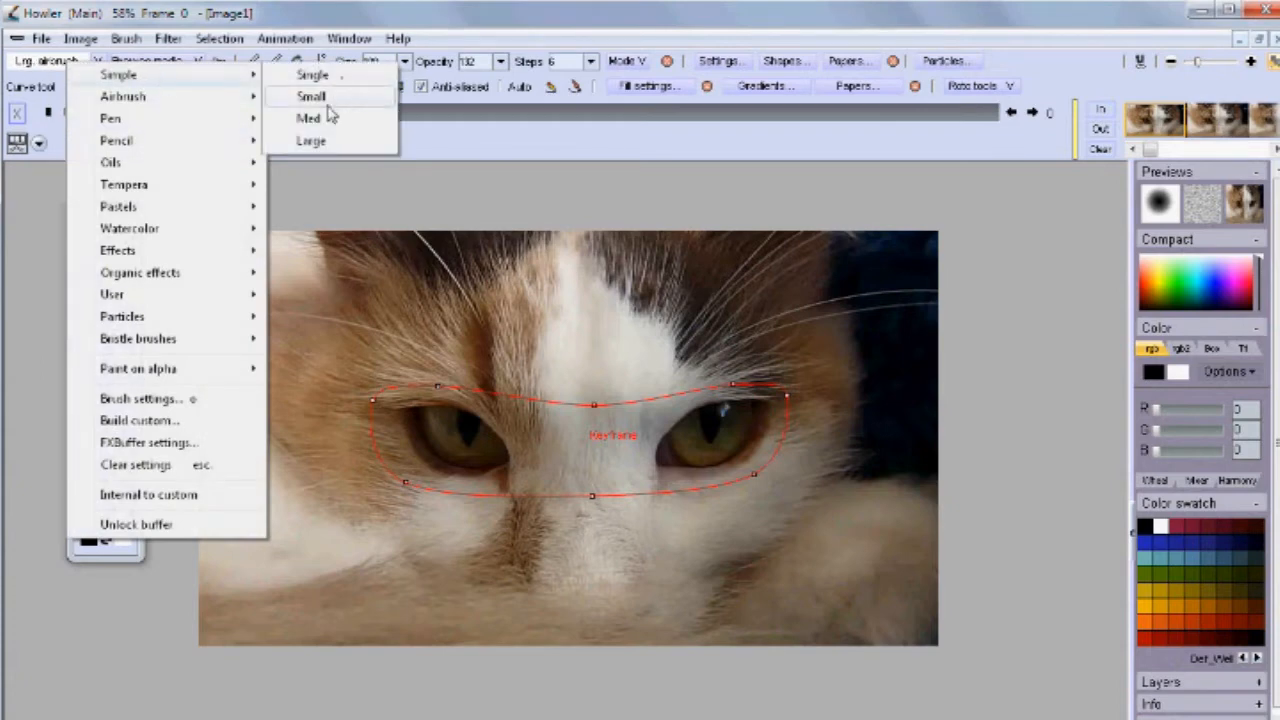
left_click(312, 138)
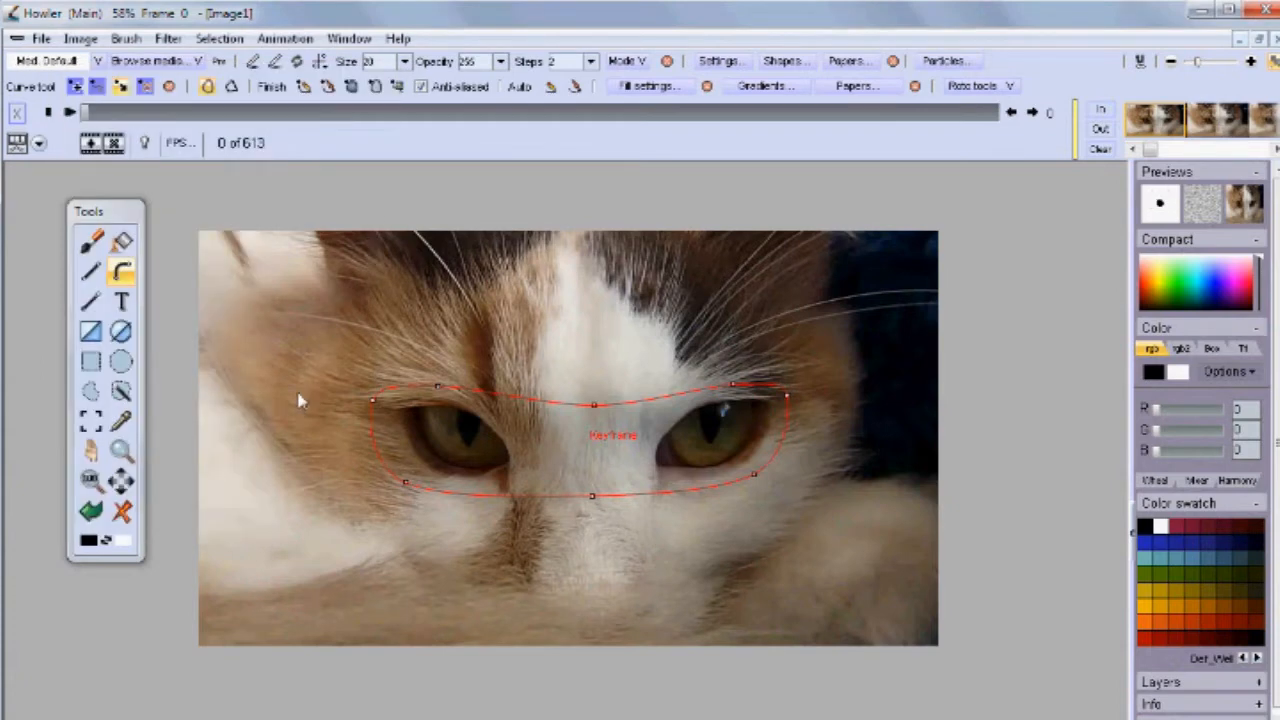
Paint a freehand black test stroke above the left-hand eye with the medium brush and undo it.
left_click(98, 244)
mouse_move(308, 378)
left_mouse_down()
mouse_move(503, 263)
mouse_move(500, 250)
left_mouse_up()
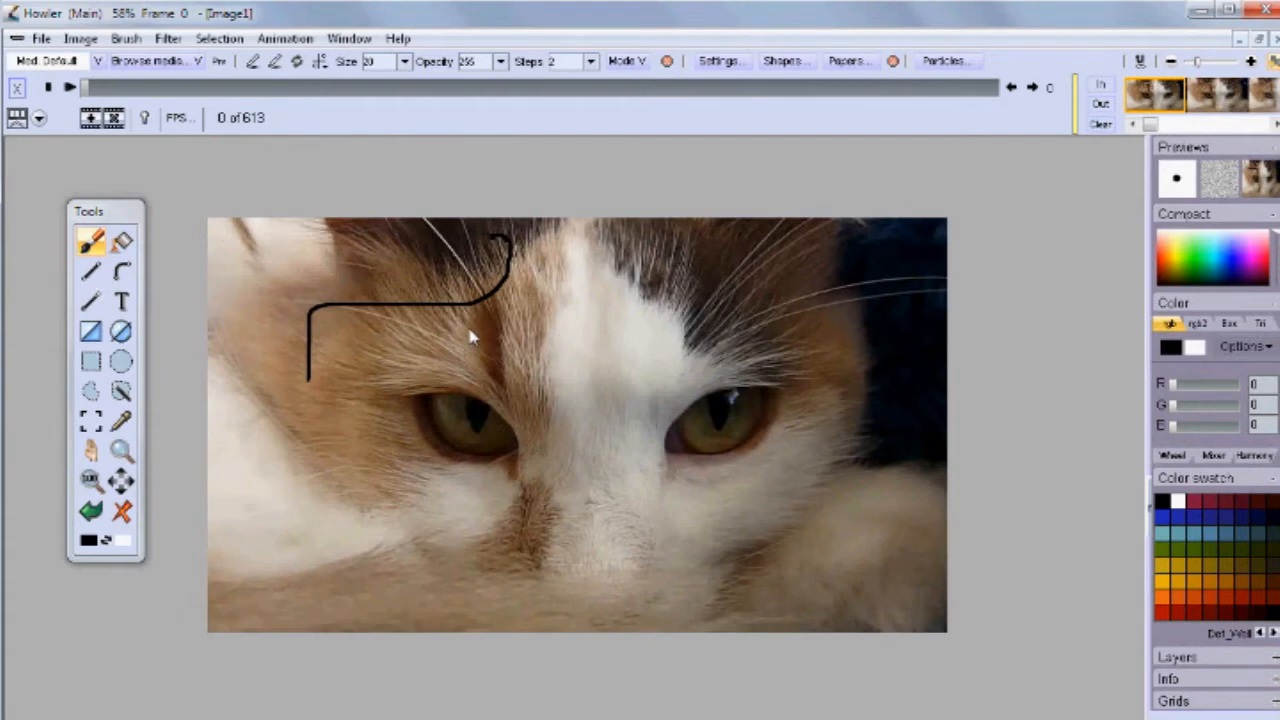
key("ctrl+z")
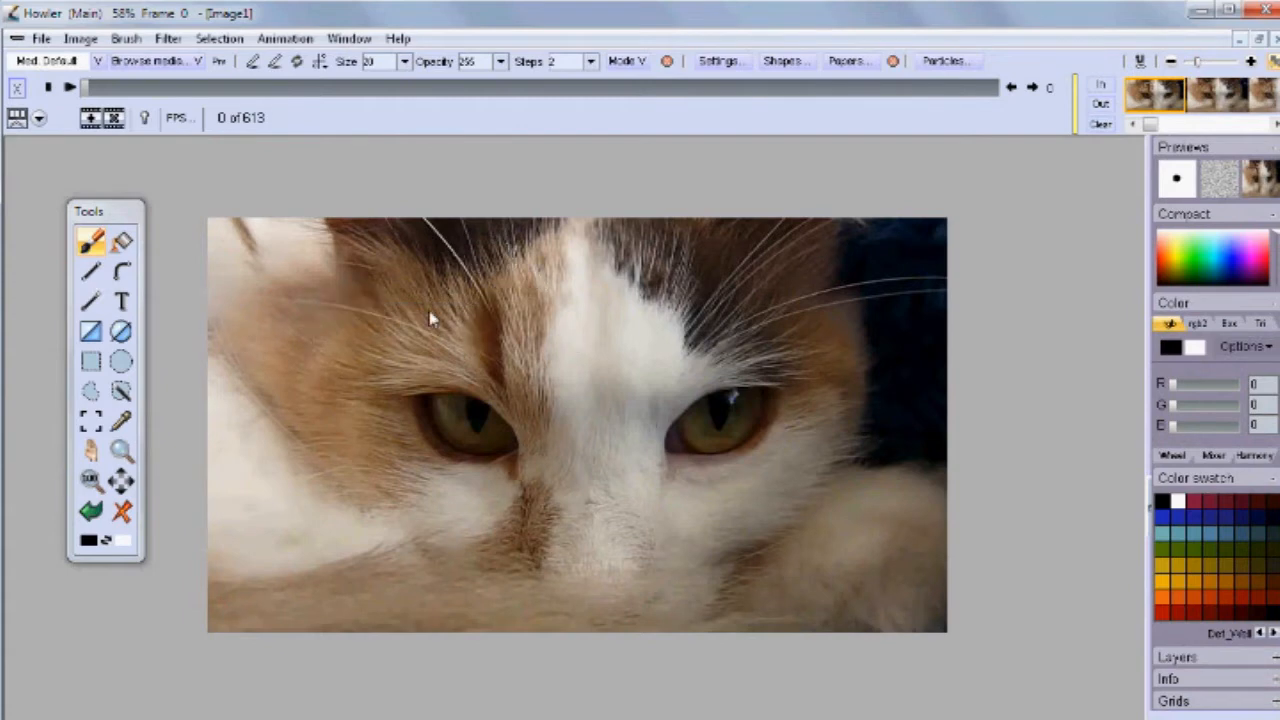
Try stroking the eye curve with the black medium brush on frame 0 only, and undo it.
left_click(121, 272)
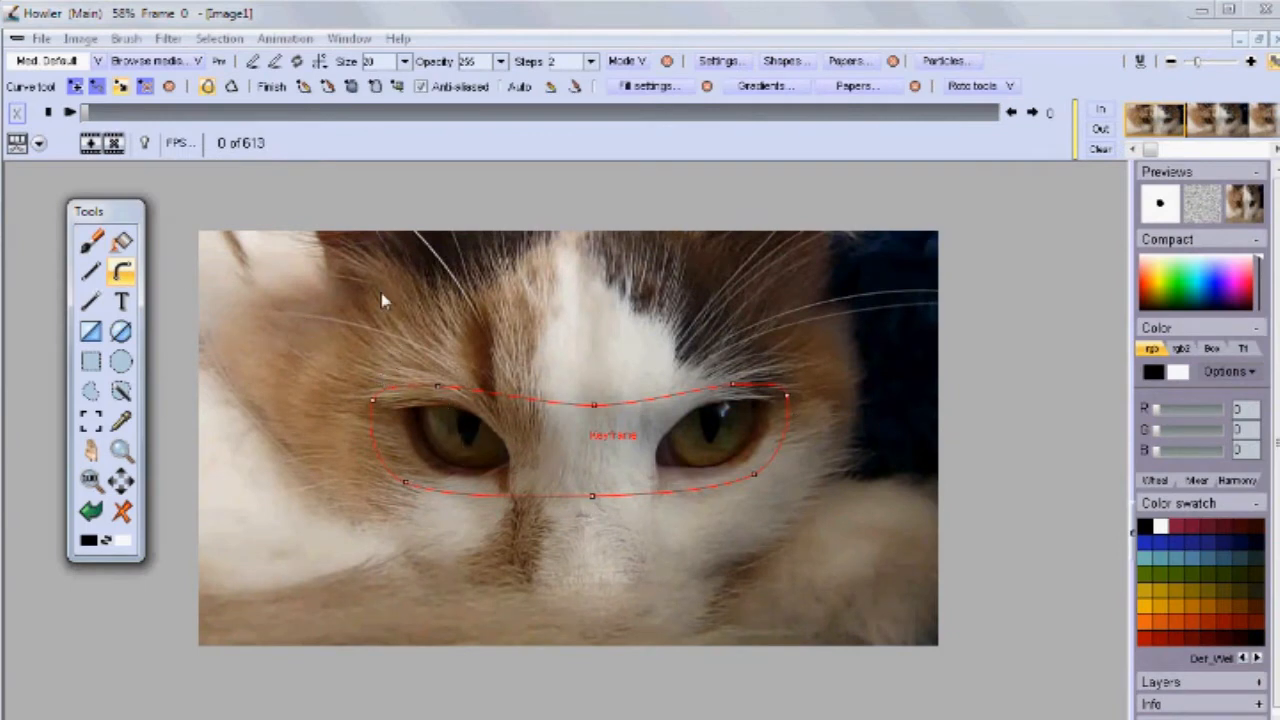
left_click(308, 89)
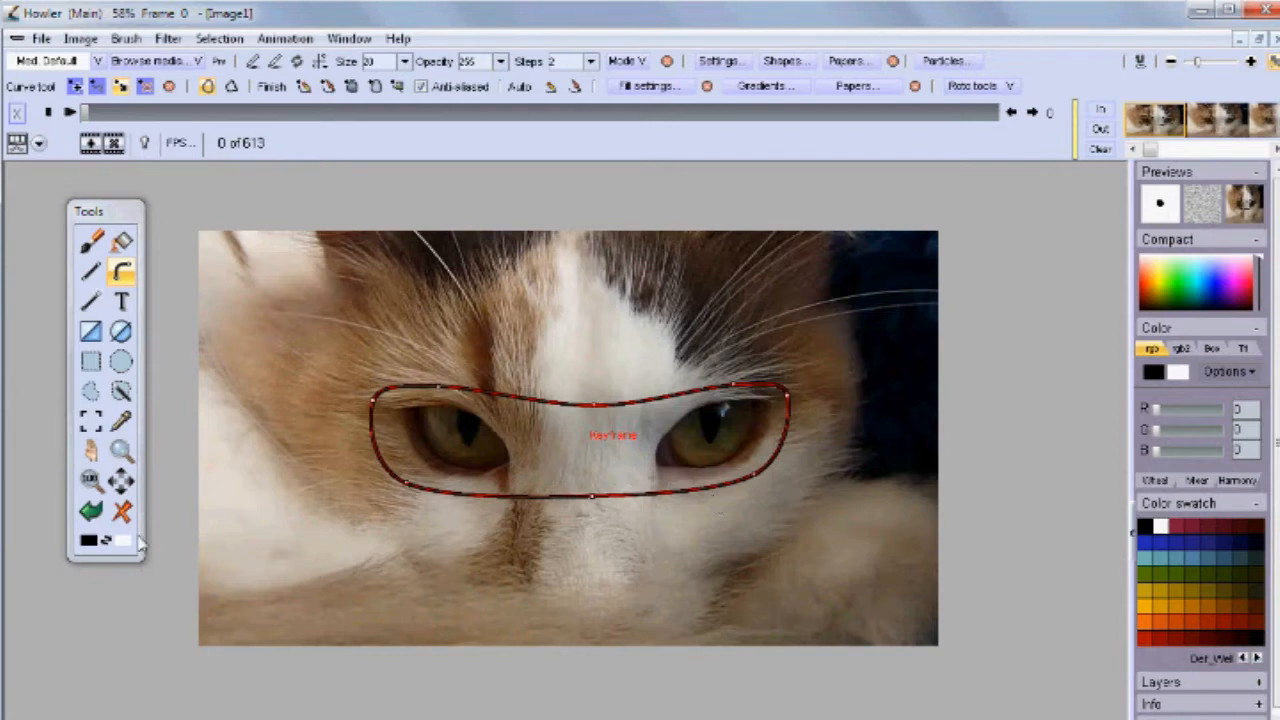
left_click(92, 512)
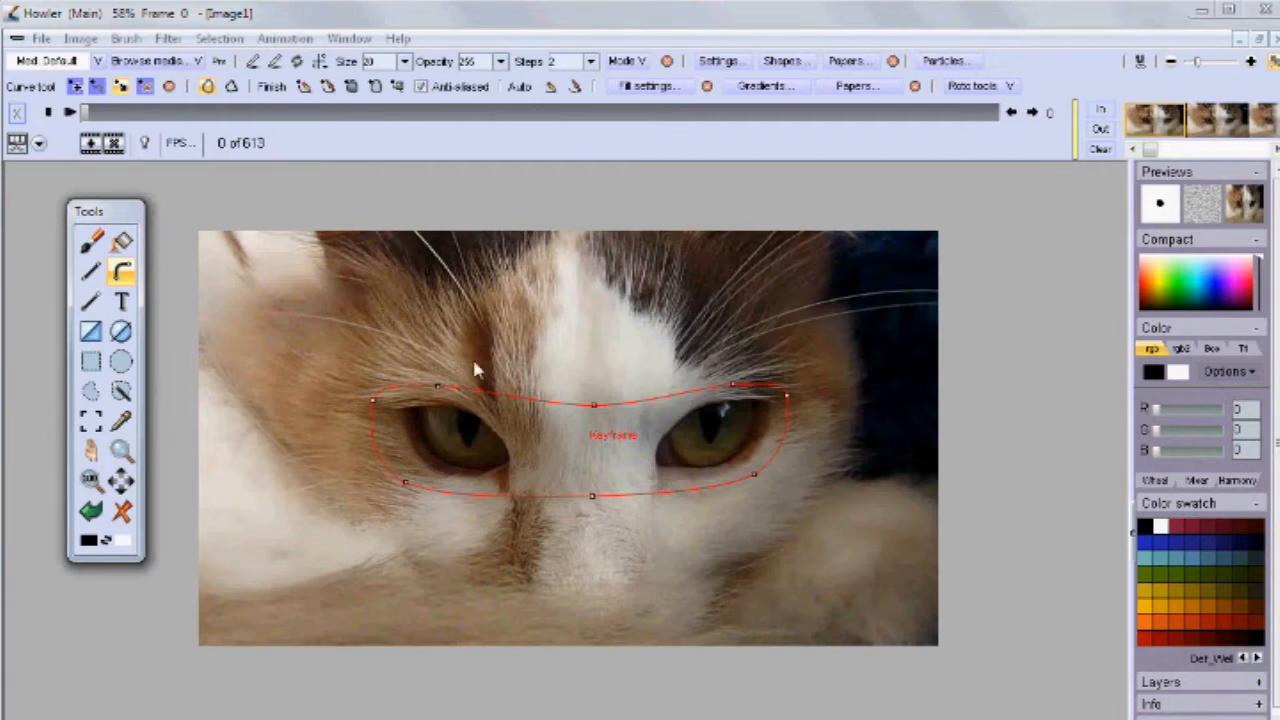
Apply the animated Stroke path filter to paint the black brush along the eye curve across all frames.
left_click(168, 39)
mouse_move(152, 358)
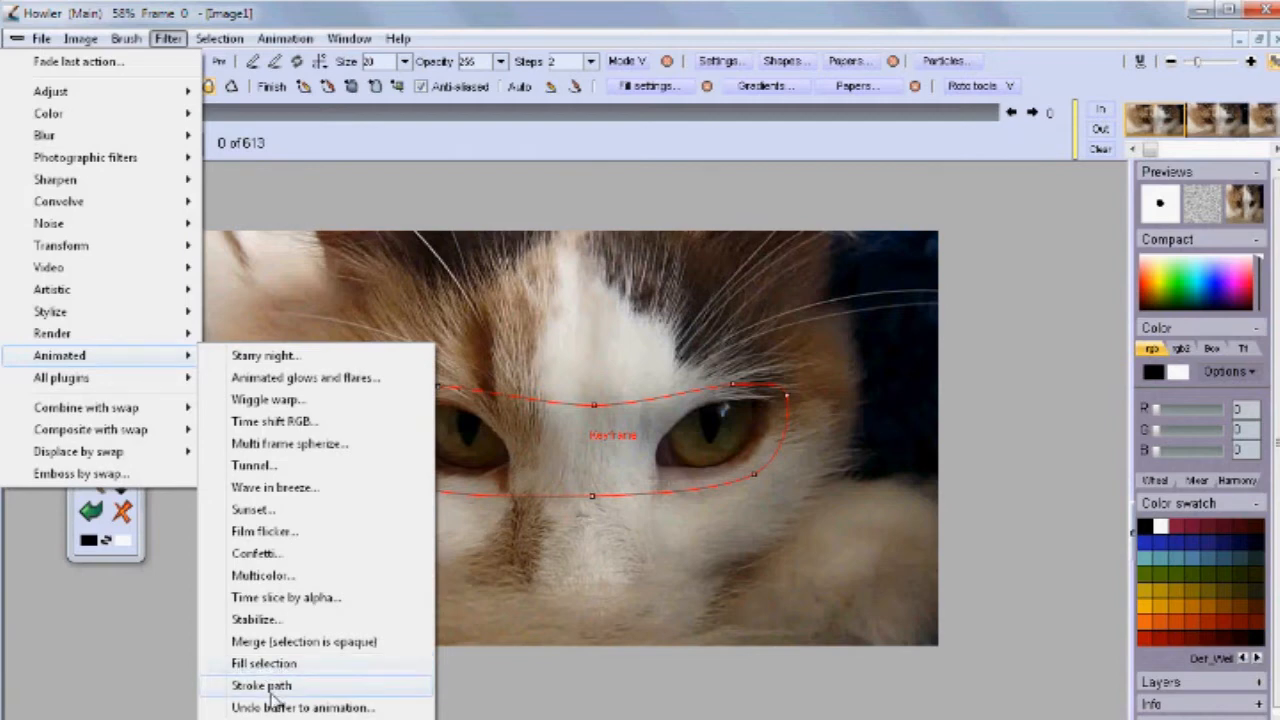
left_click(263, 688)
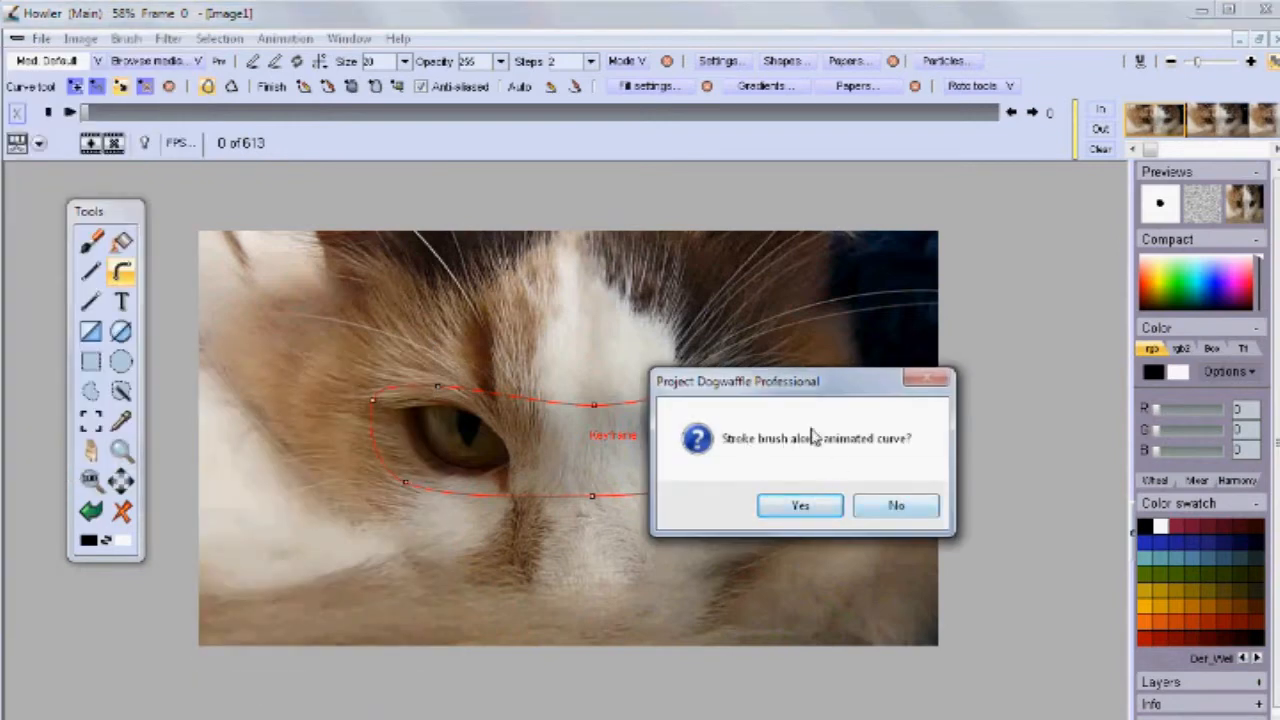
left_click(801, 507)
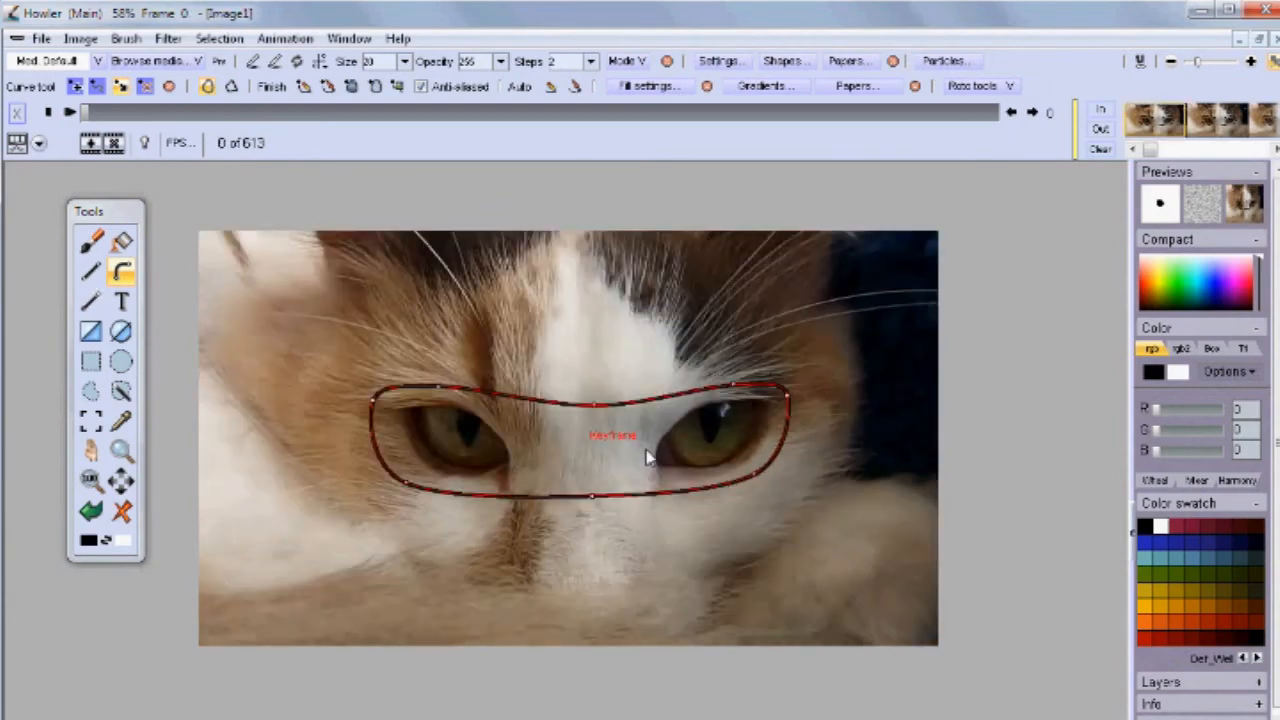
mouse_move(93, 116)
left_mouse_down()
mouse_move(643, 120)
mouse_move(305, 148)
mouse_move(129, 126)
mouse_move(97, 160)
mouse_move(88, 118)
left_mouse_up()
Choose the Smear 100 brush from the Effects category of the media browser.
left_click(153, 63)
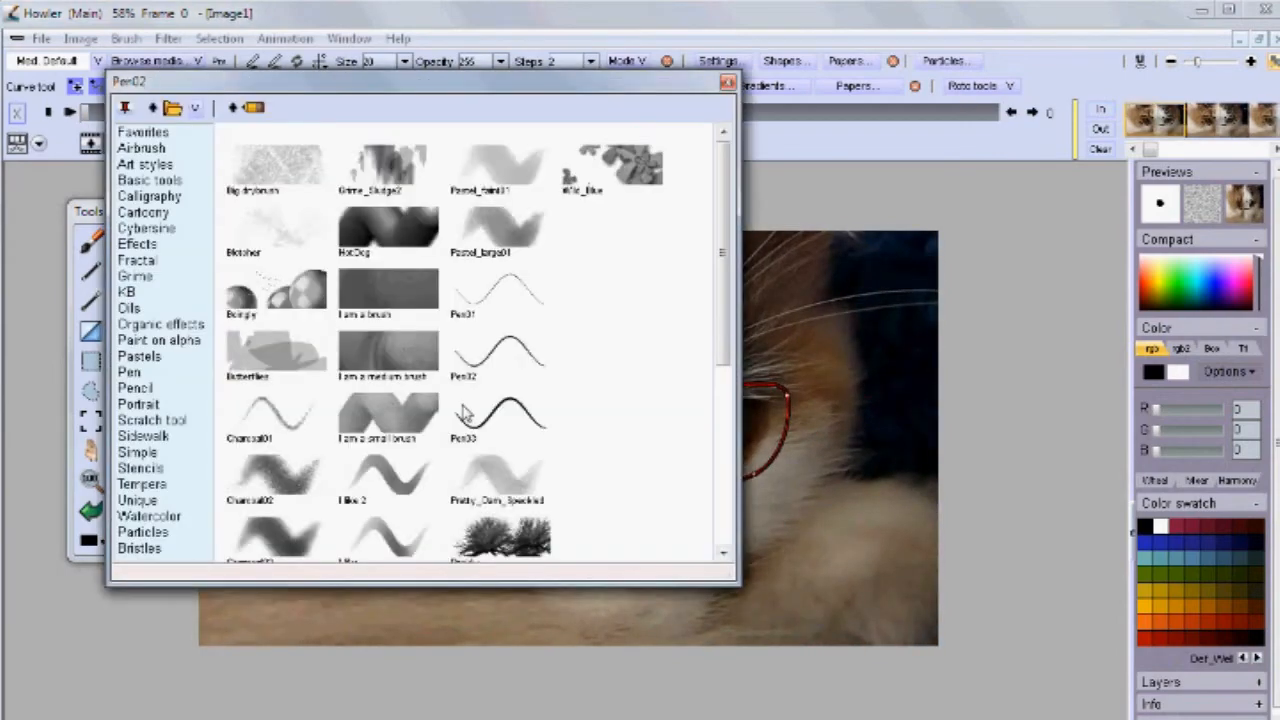
left_click(145, 245)
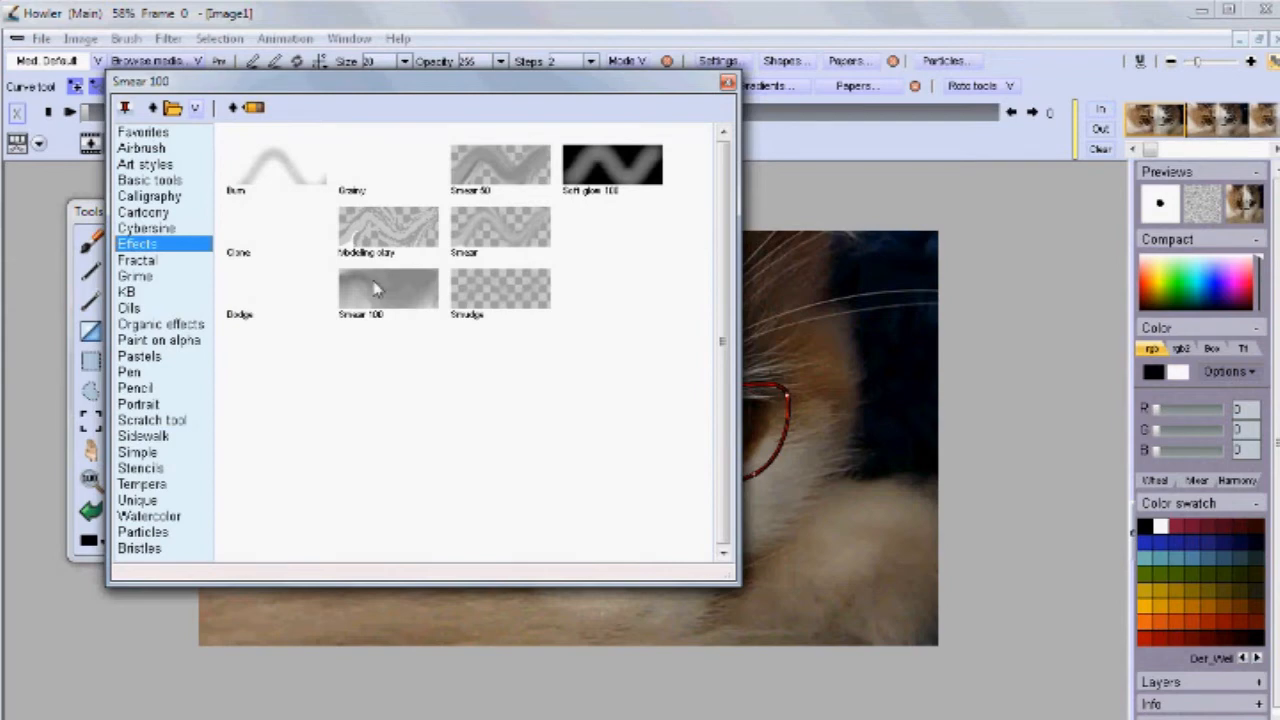
left_click(375, 289)
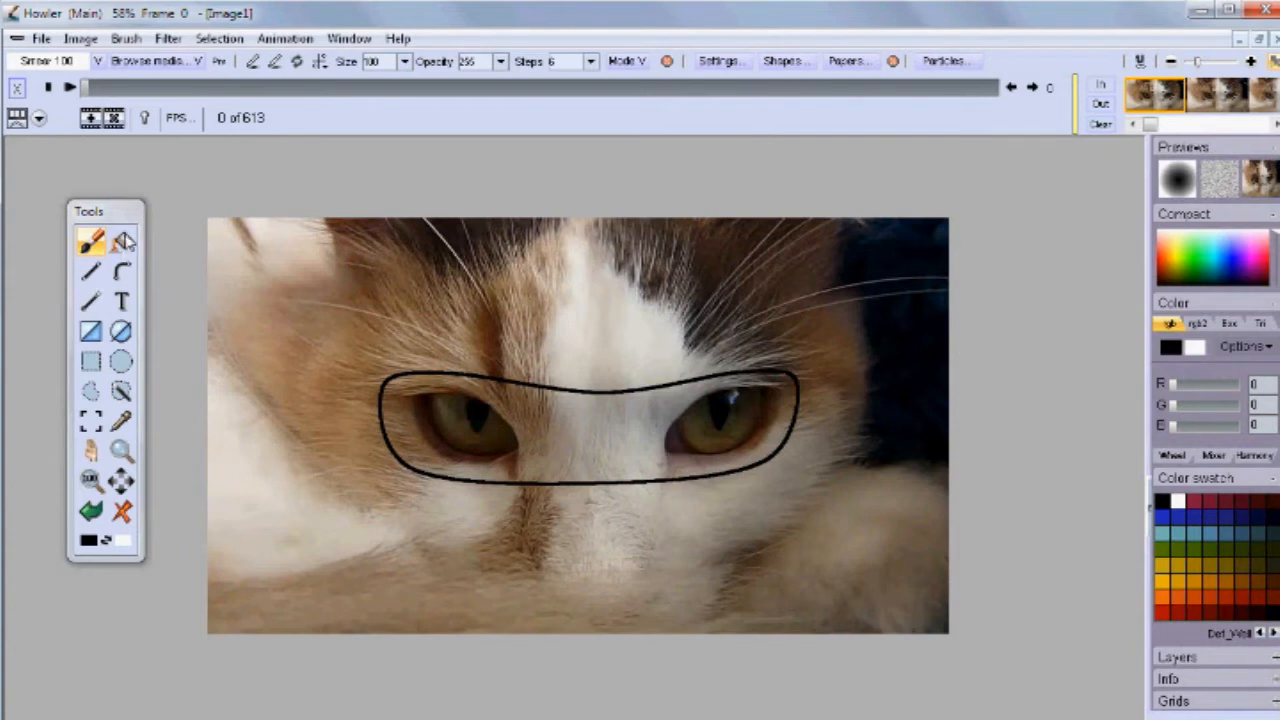
Scrub through the opening frames to check how the black outline follows the cat's eyes.
left_click(167, 38)
mouse_move(45, 425)
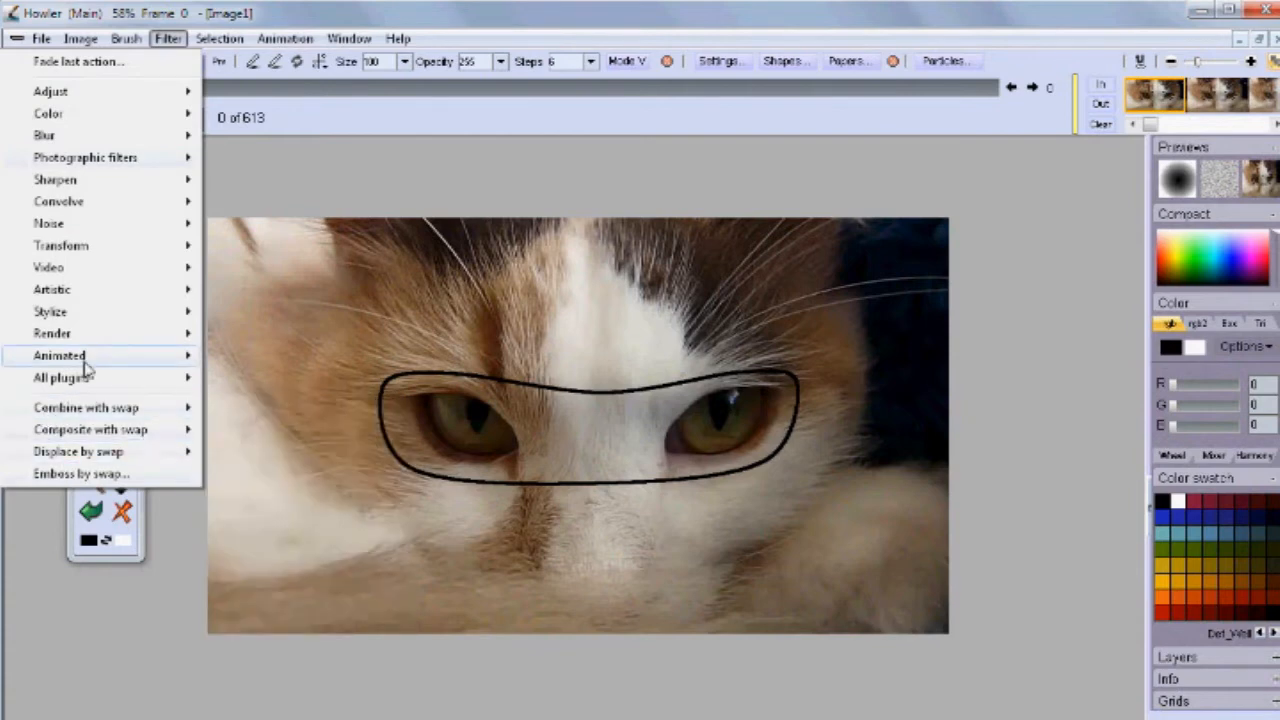
left_click(296, 9)
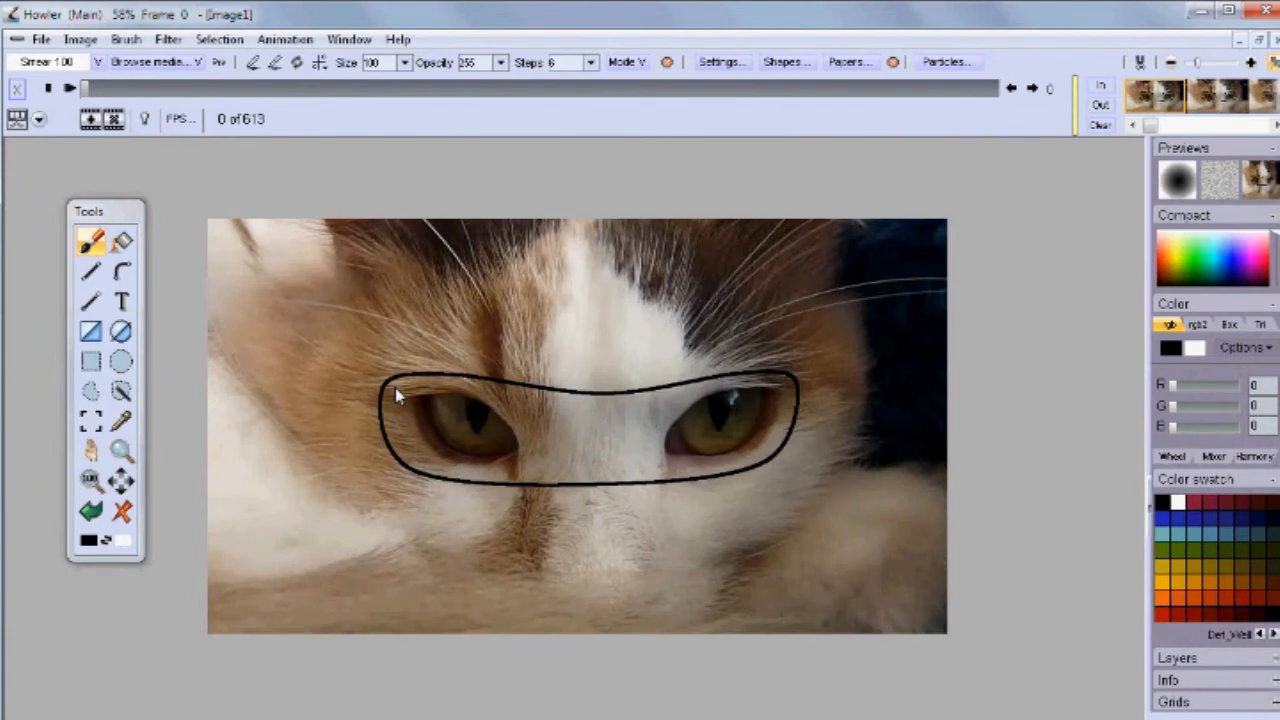
left_click_drag(203, 87, 84, 173)
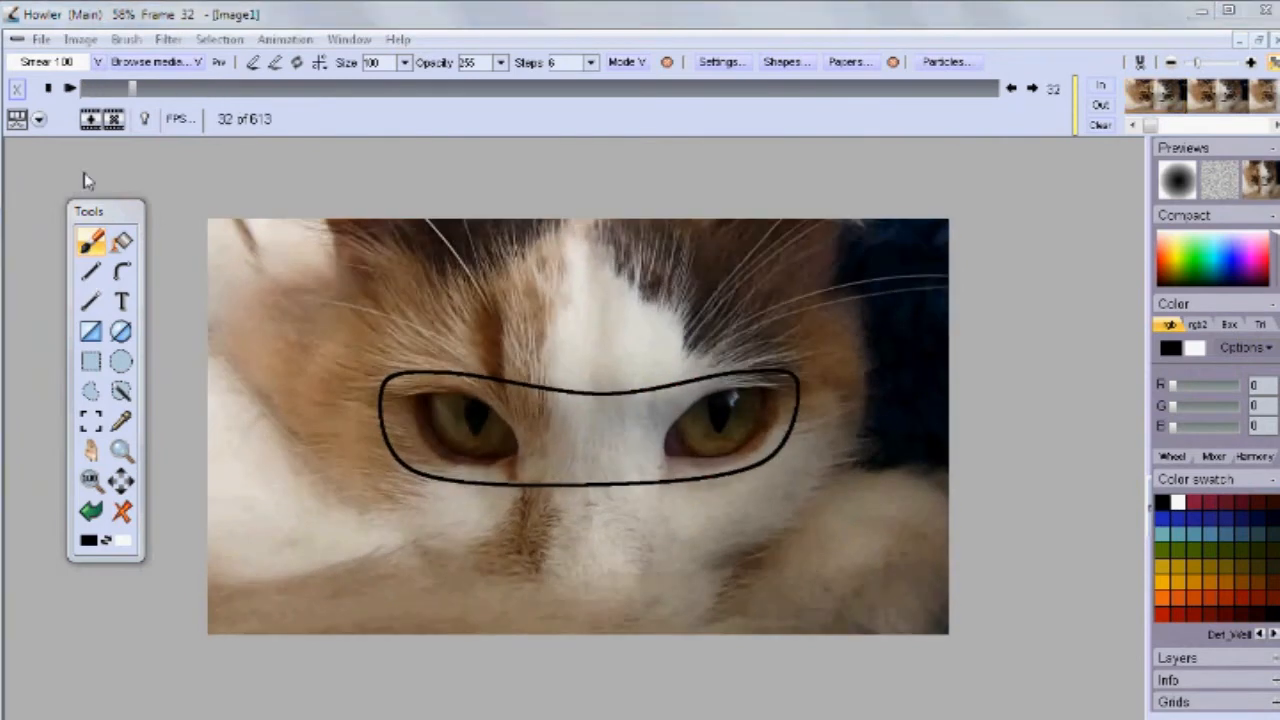
Try smearing the fur above the cat's eyes with the Smear 100 brush on frame 32, and undo the stroke.
left_click(121, 273)
left_click(91, 241)
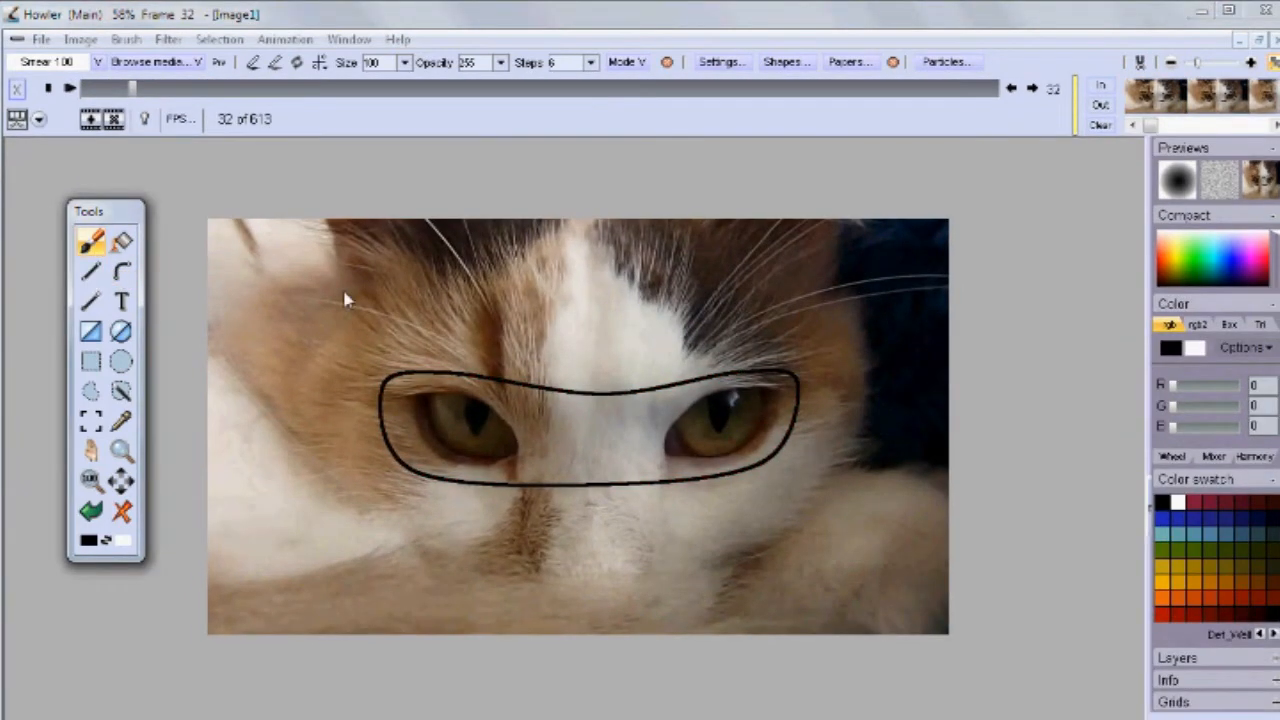
mouse_move(291, 300)
left_mouse_down()
mouse_move(623, 280)
mouse_move(757, 257)
left_mouse_up()
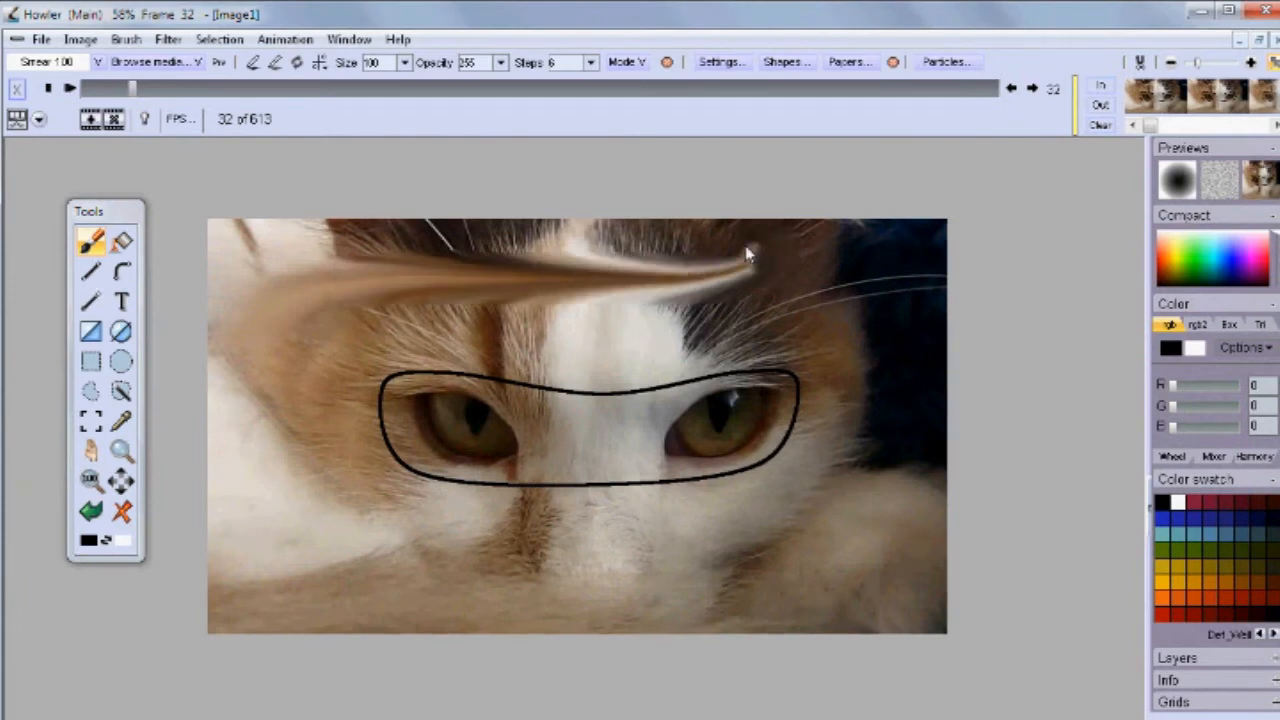
key("ctrl+z")
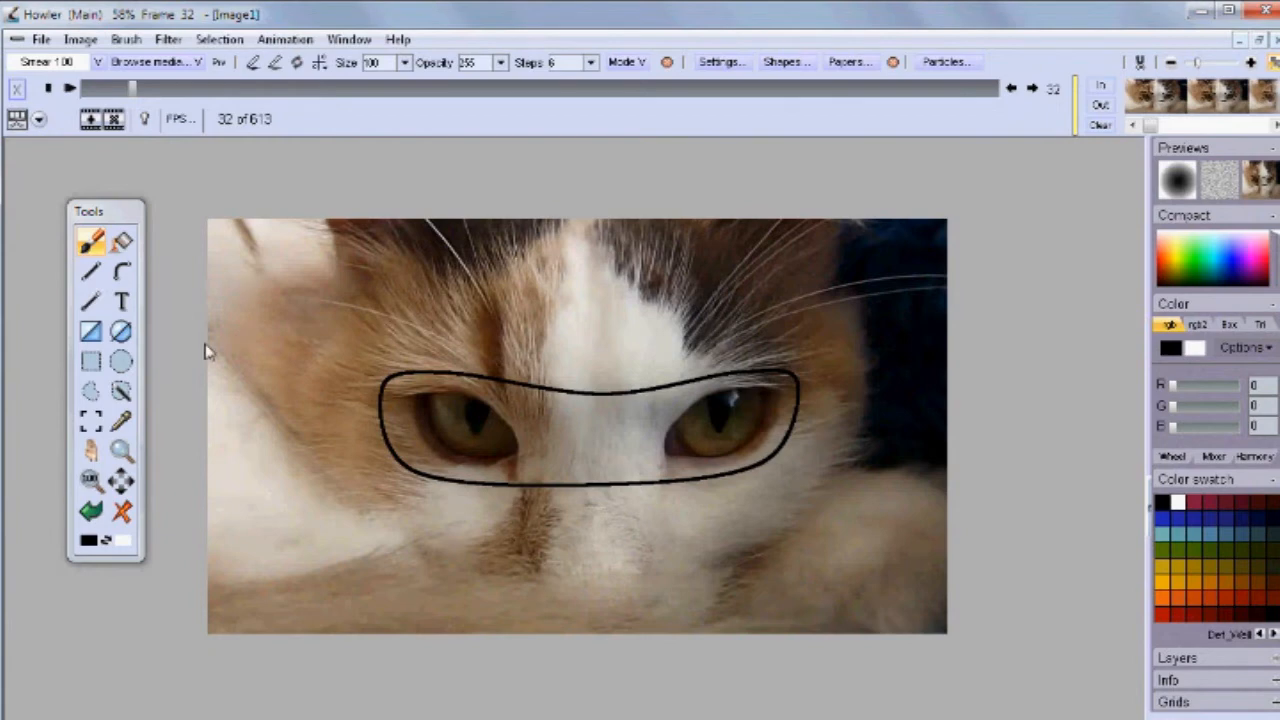
Use the animated roto curve as the alpha selection and invert it so the area outside the eyes is selected.
left_click(122, 272)
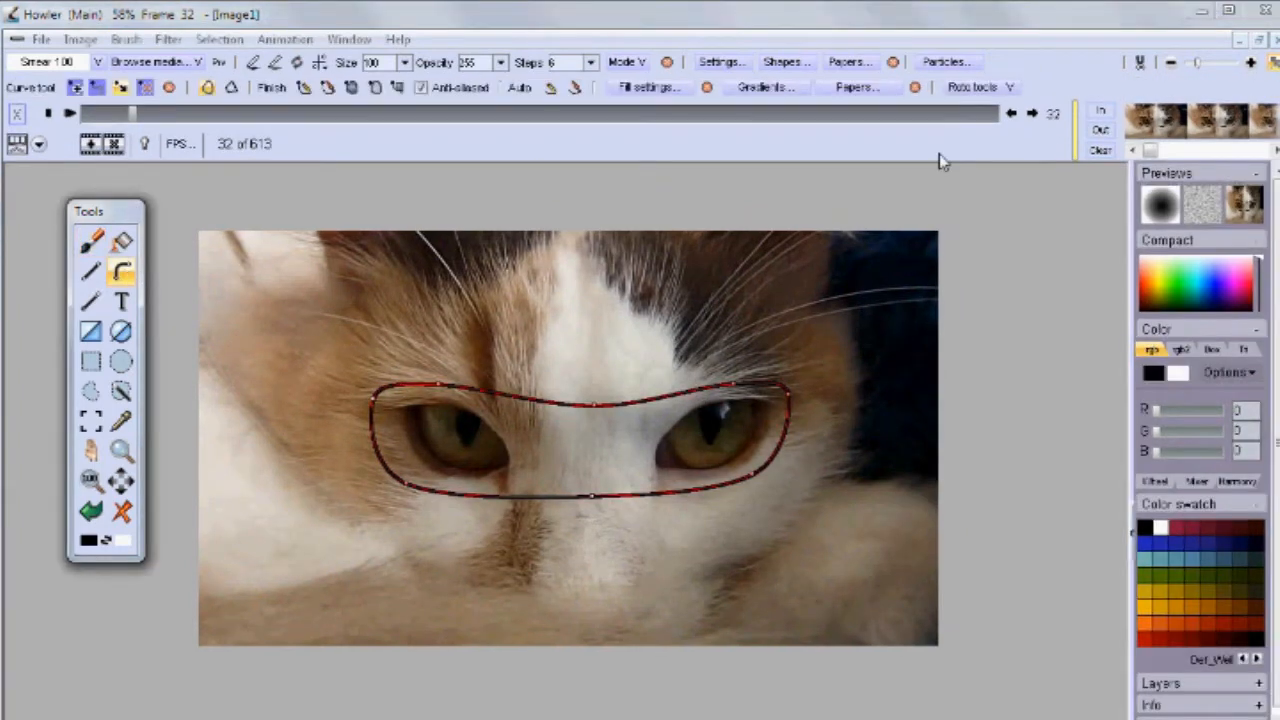
left_click(988, 88)
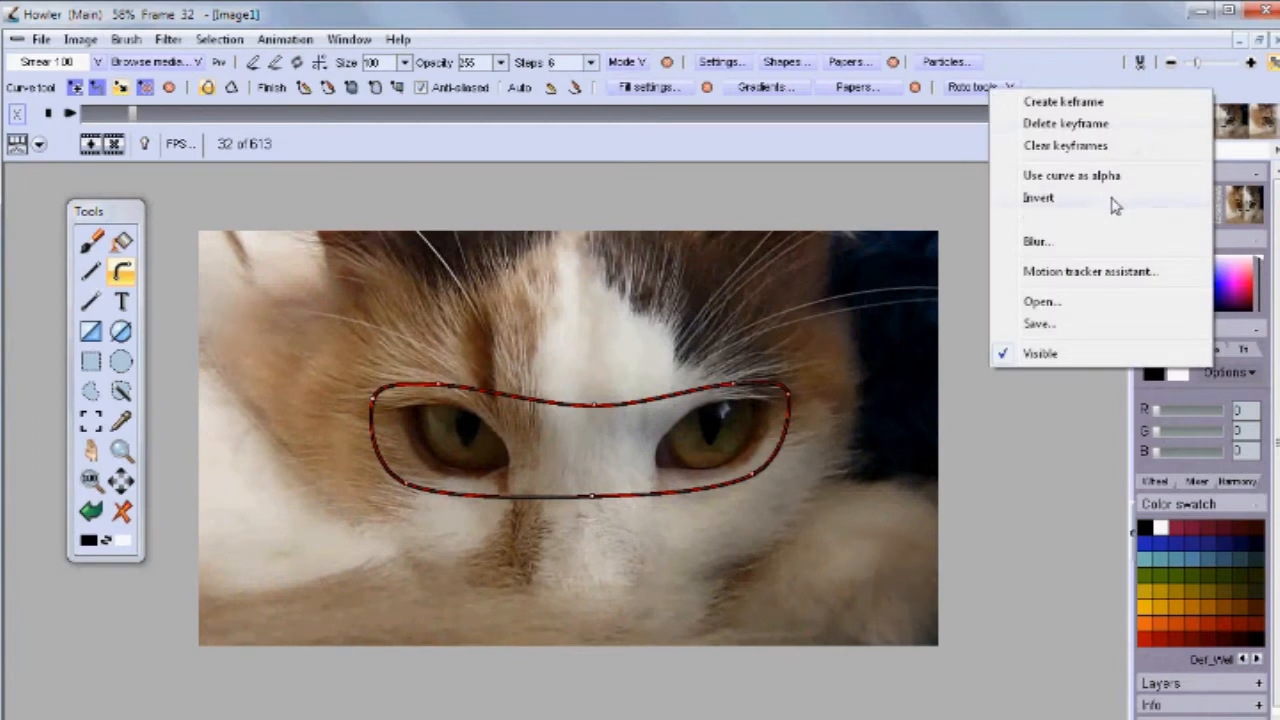
left_click(1088, 180)
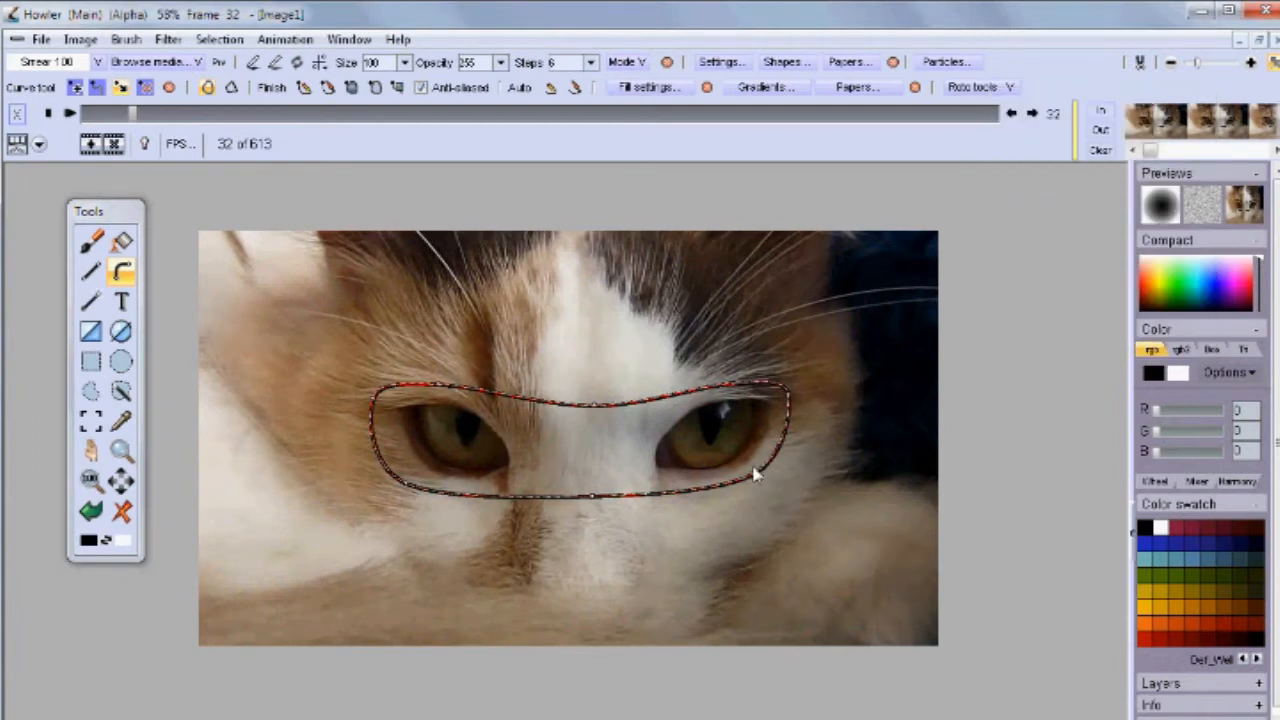
left_click(999, 88)
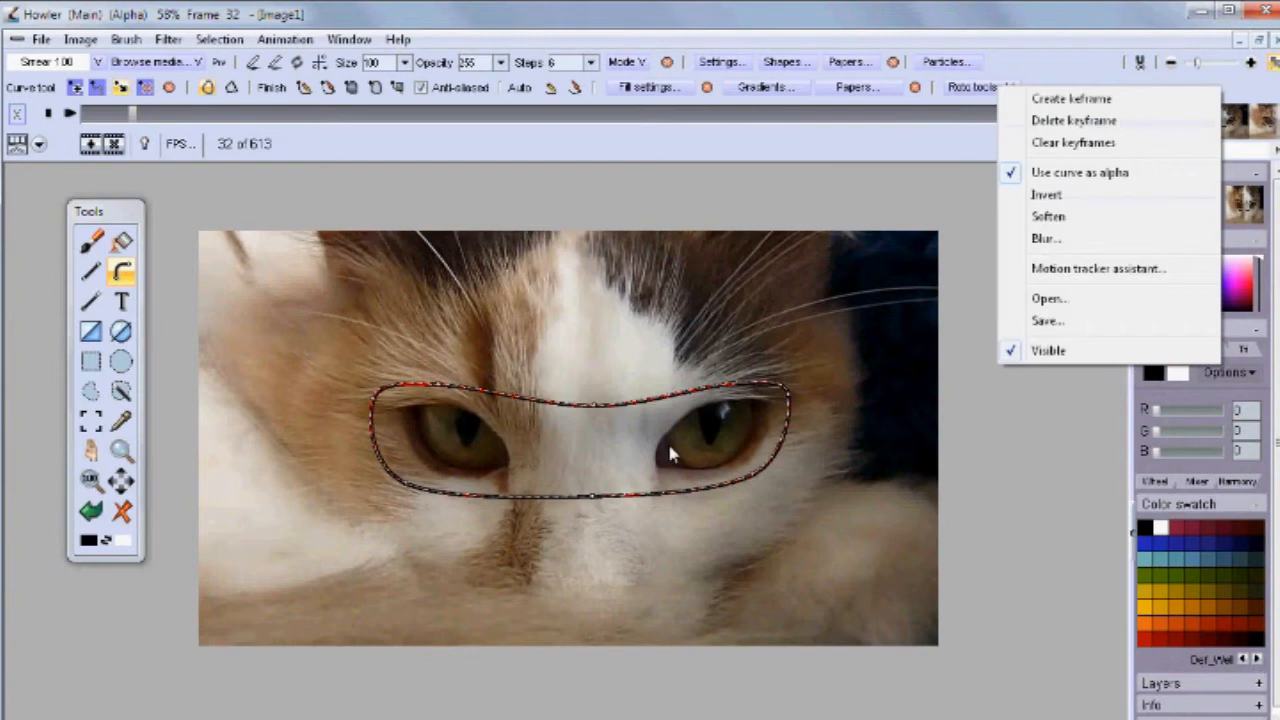
left_click(1050, 214)
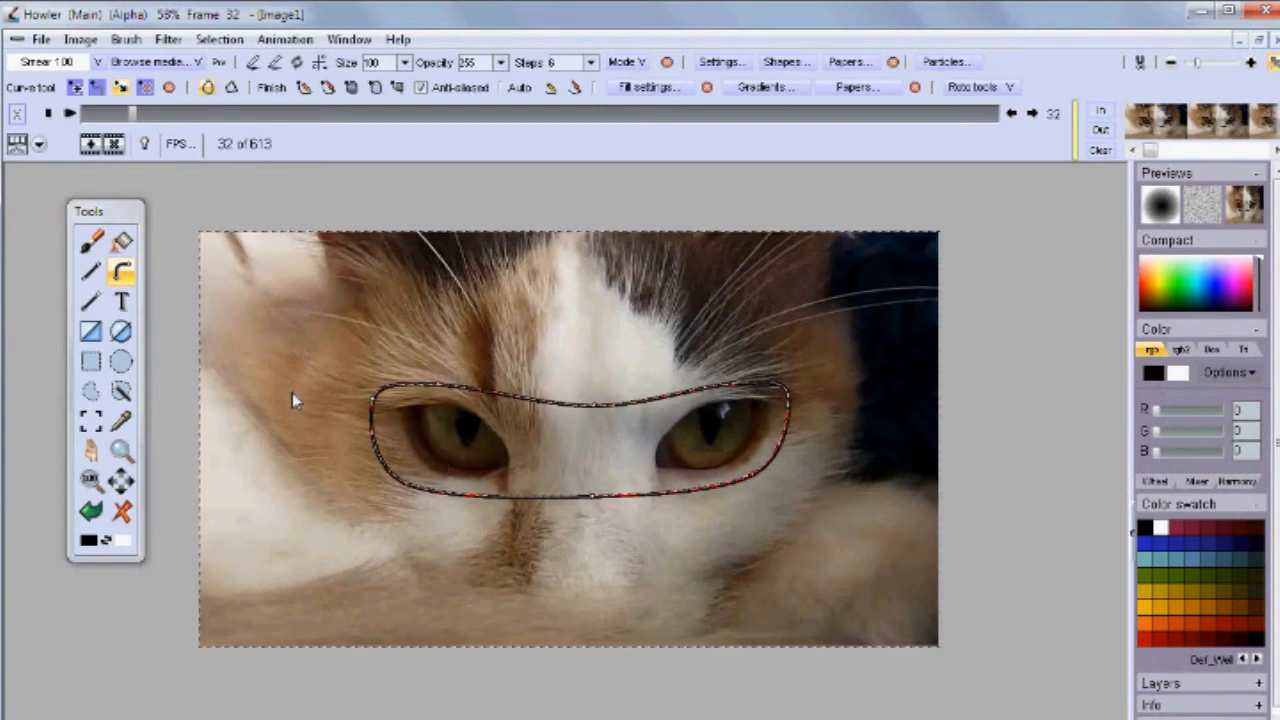
Apply the animated Stroke path filter to smear the fur along the outside of the eye curve across all frames.
left_click(168, 40)
mouse_move(106, 352)
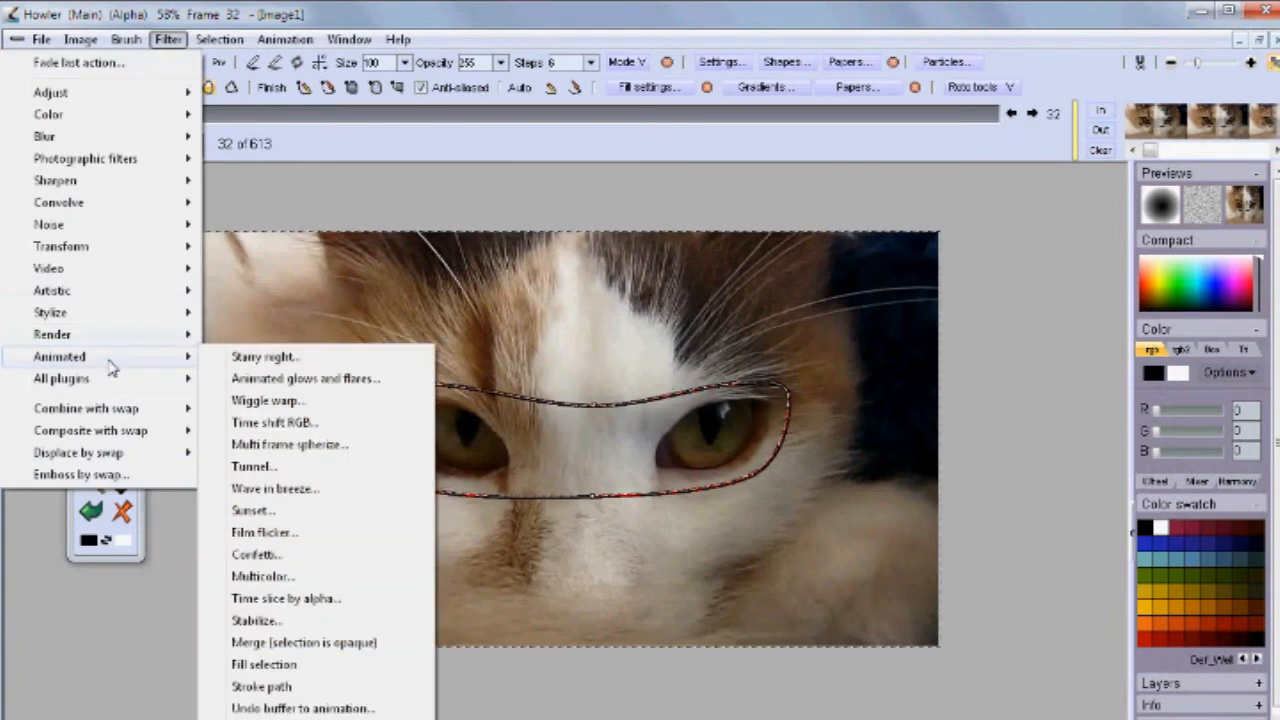
left_click(285, 686)
left_click(800, 506)
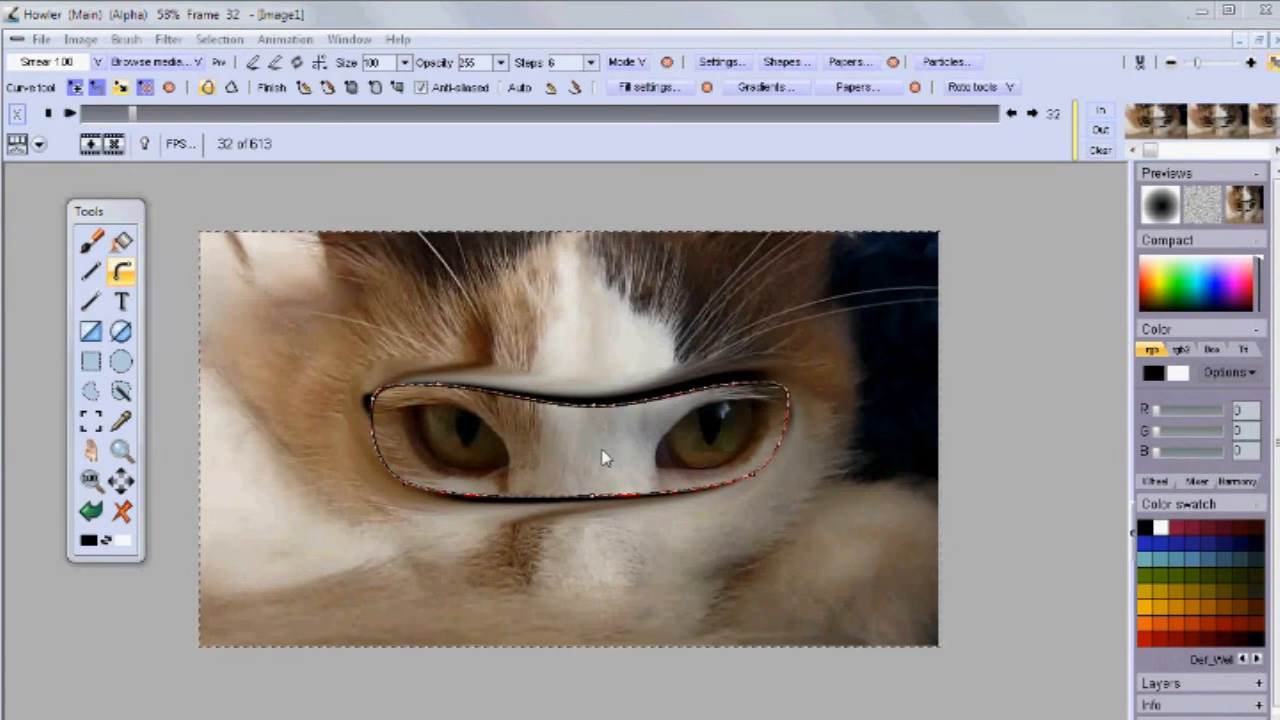
Open the timeline editor and preview the Gaussian blur and Motion blur effects on the area outside the eyes.
left_click(285, 40)
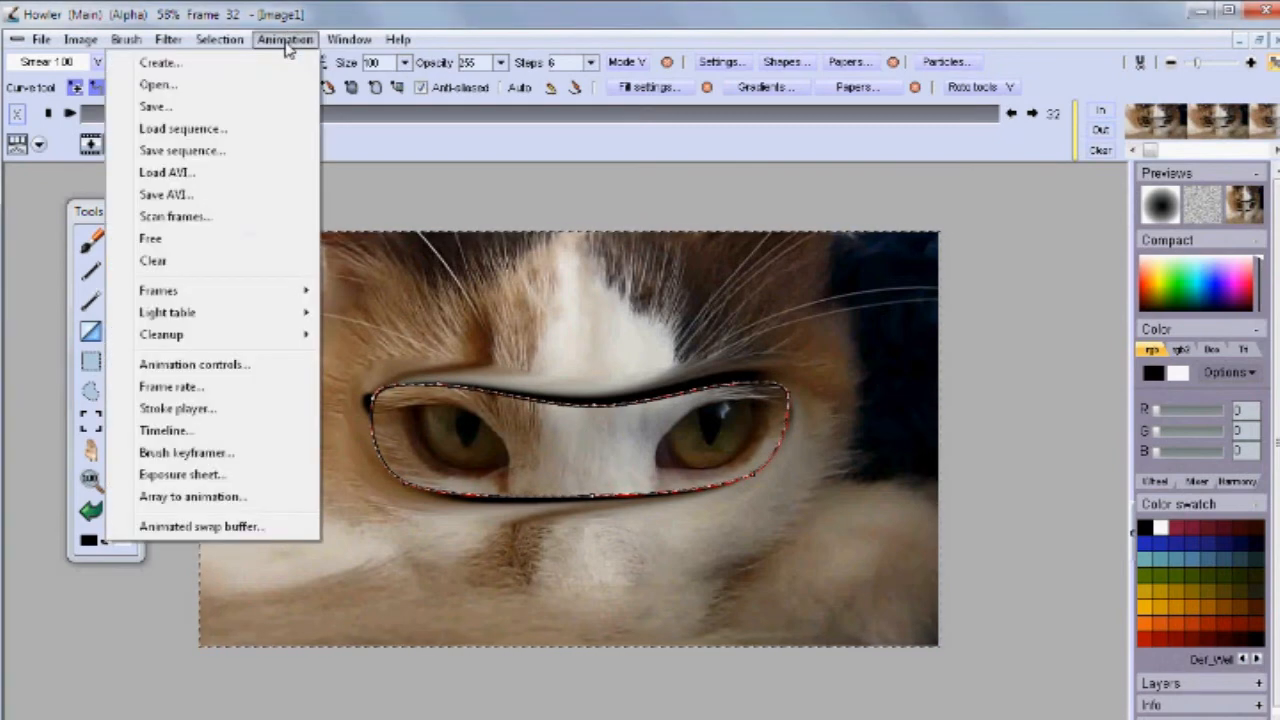
left_click(163, 436)
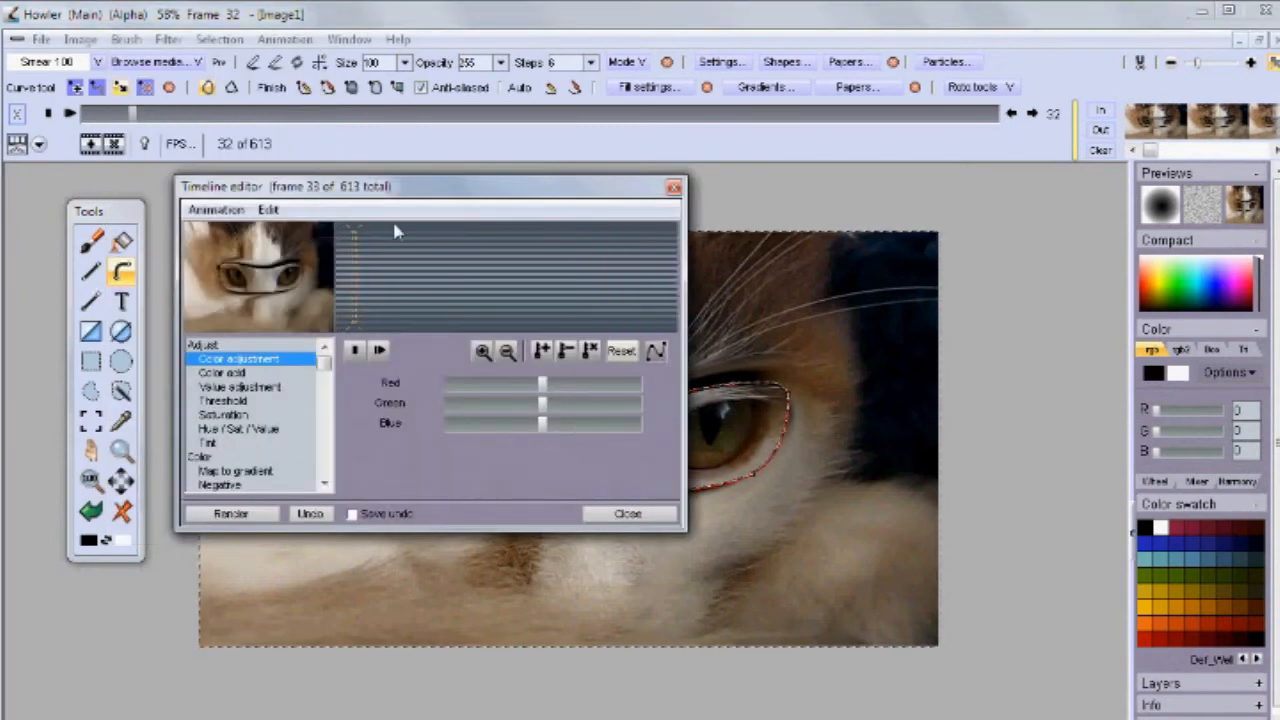
left_click_drag(326, 366, 326, 390)
left_click(240, 414)
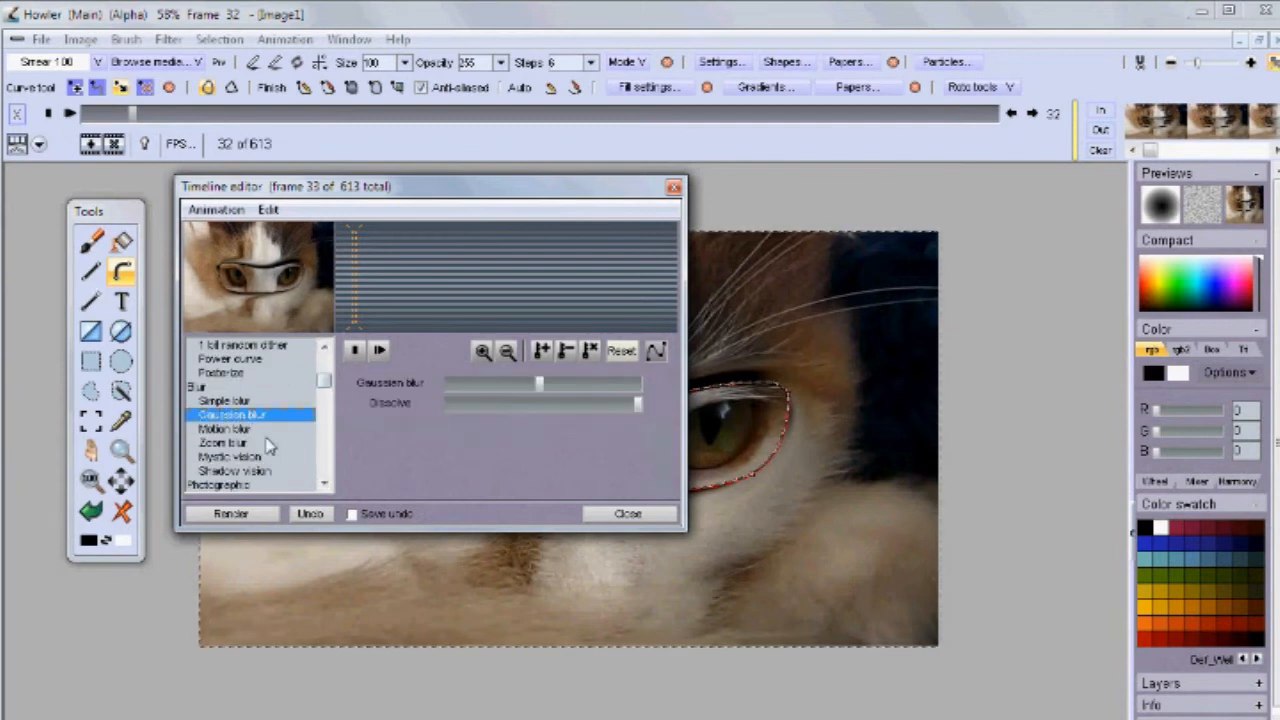
left_click(234, 429)
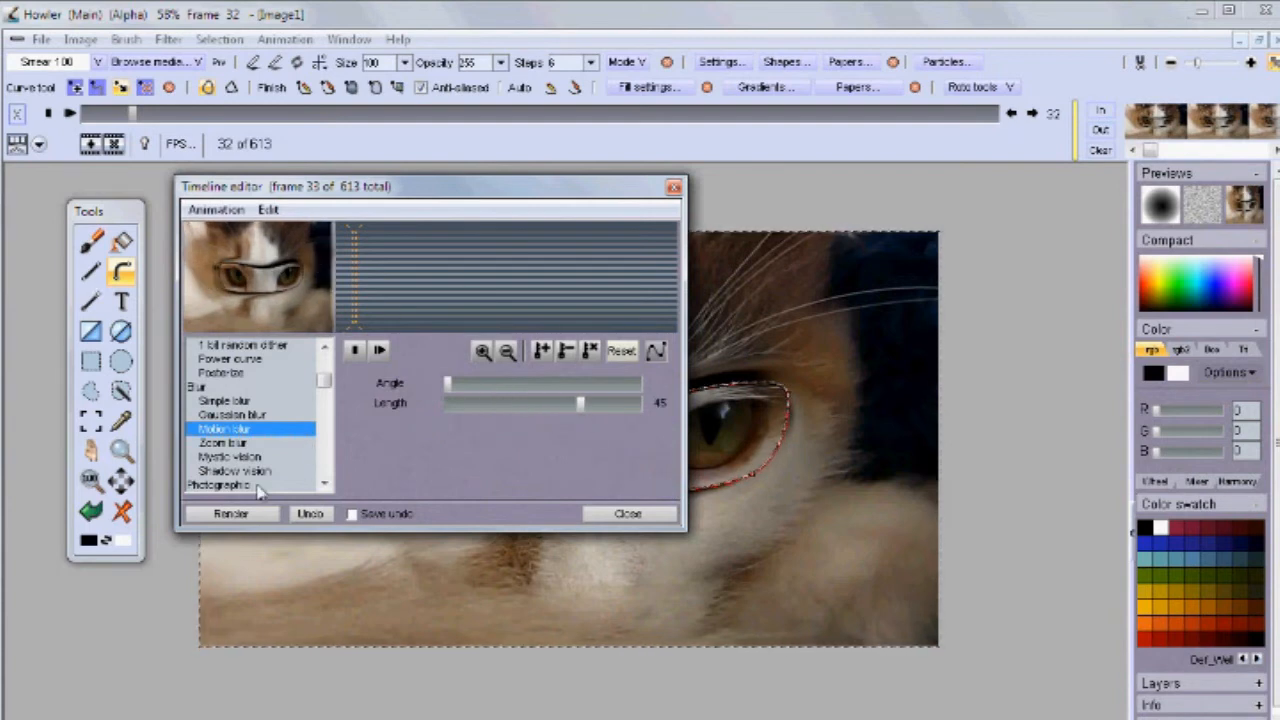
Try a Zoom blur with a factor of 89 outside the eyes, and look at Mystic vision and Shadow vision.
left_click(224, 443)
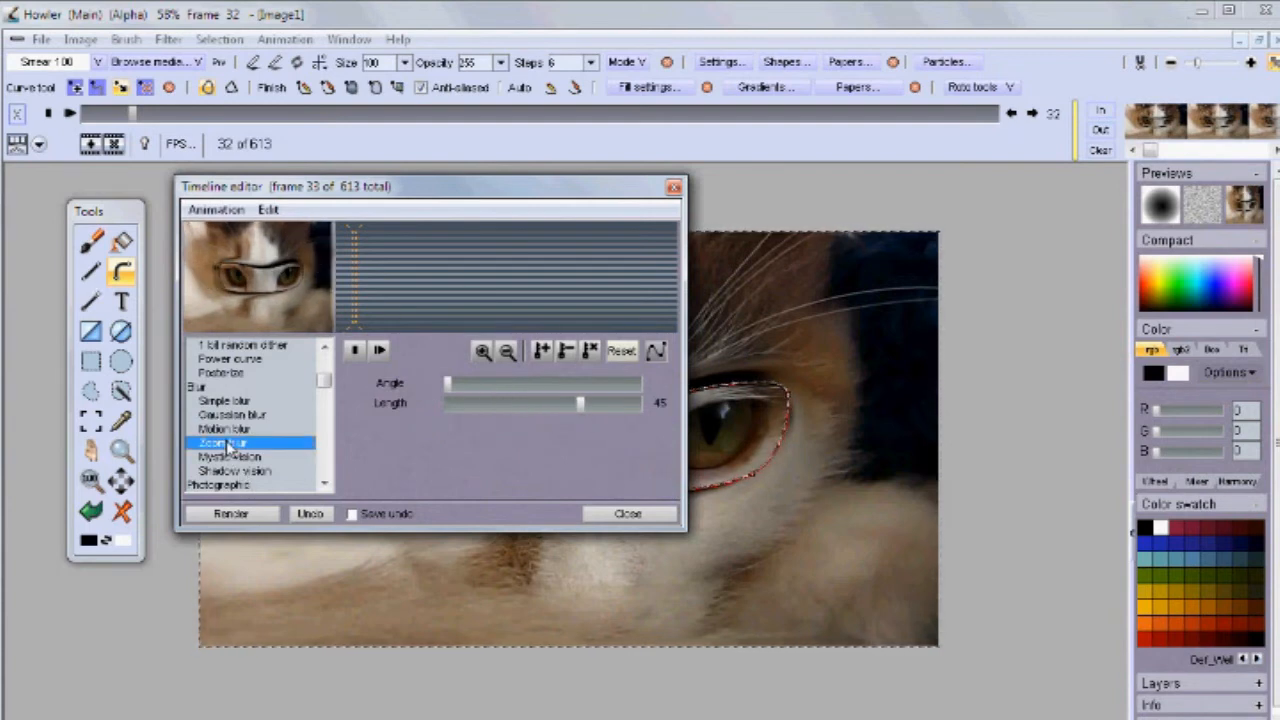
left_click(591, 430)
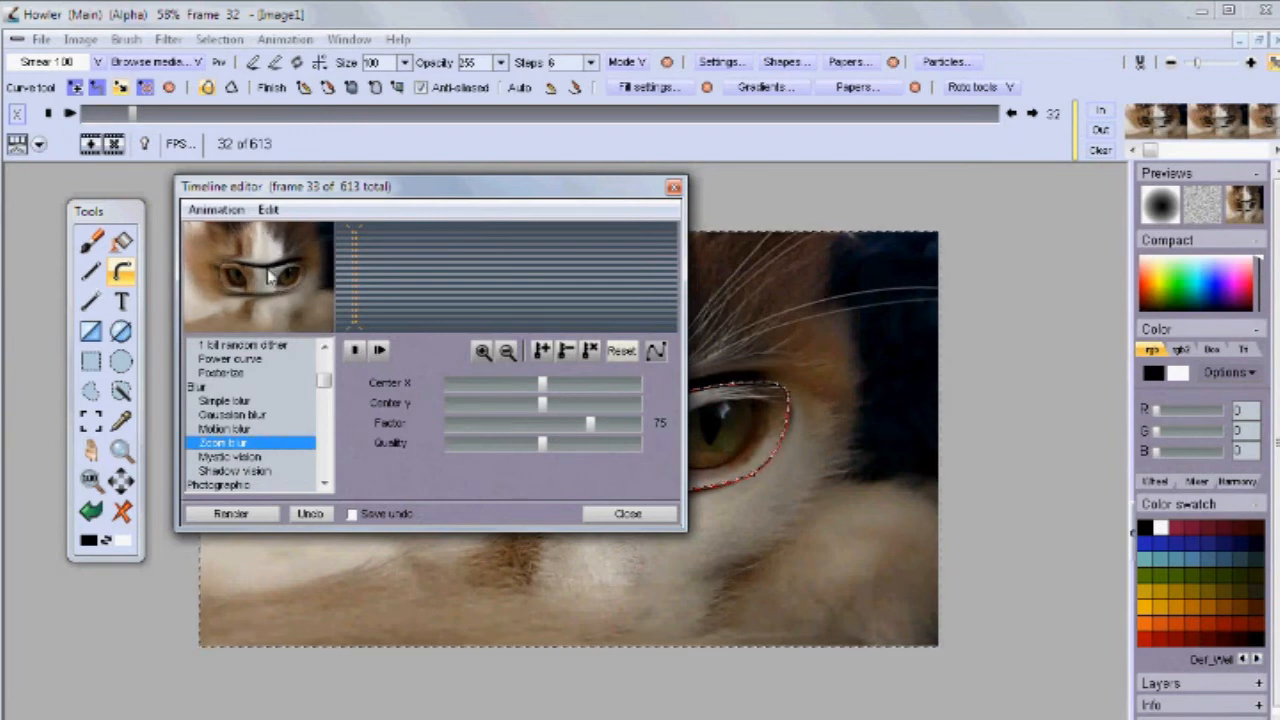
left_click_drag(598, 428, 619, 428)
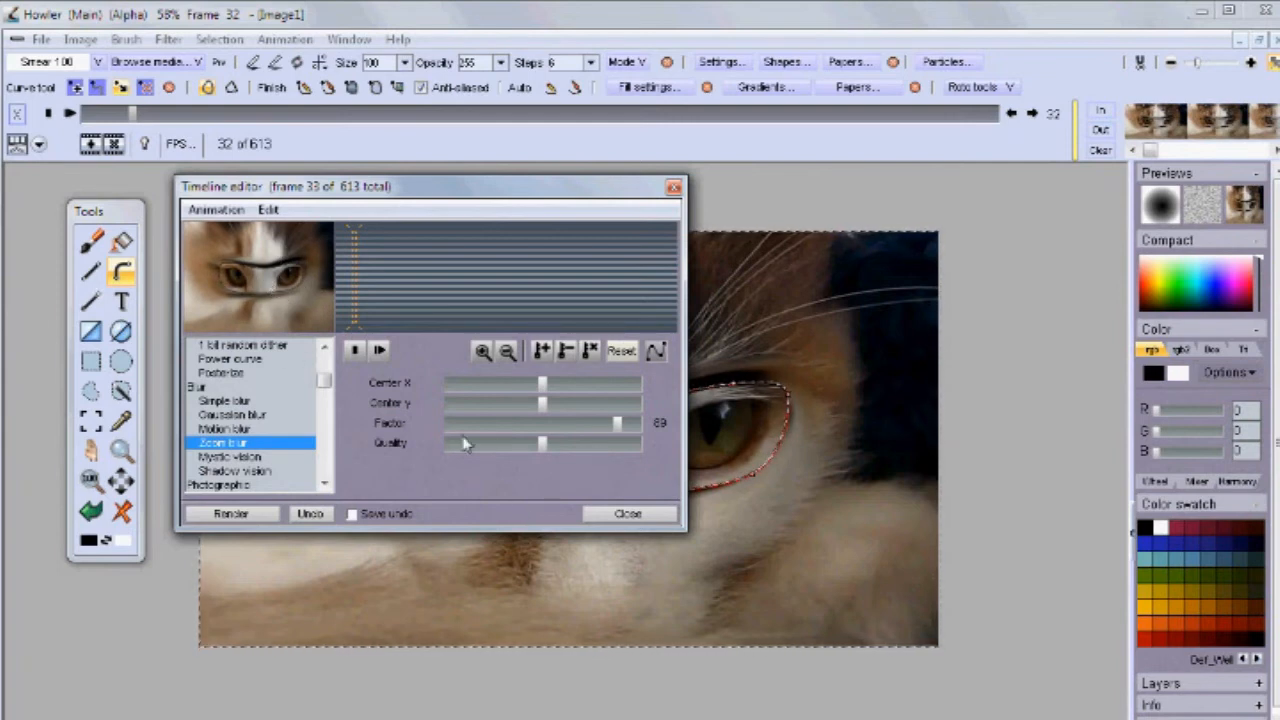
left_click(244, 457)
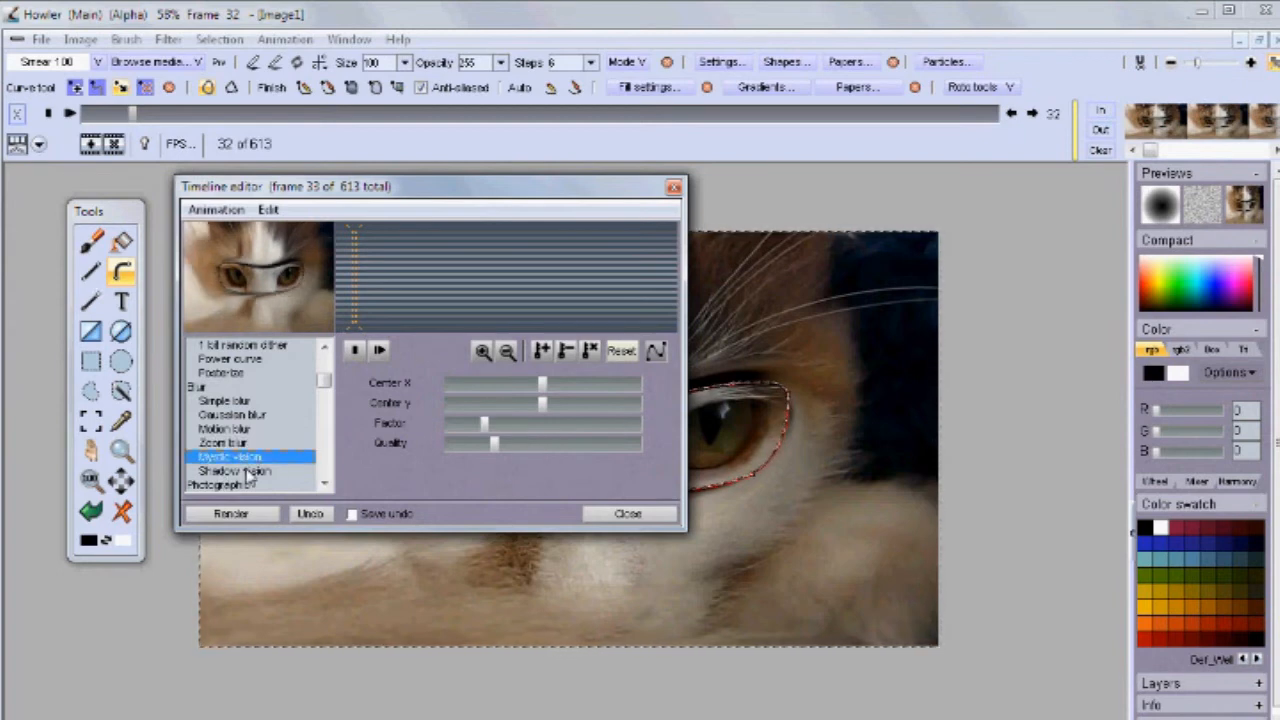
left_click(245, 470)
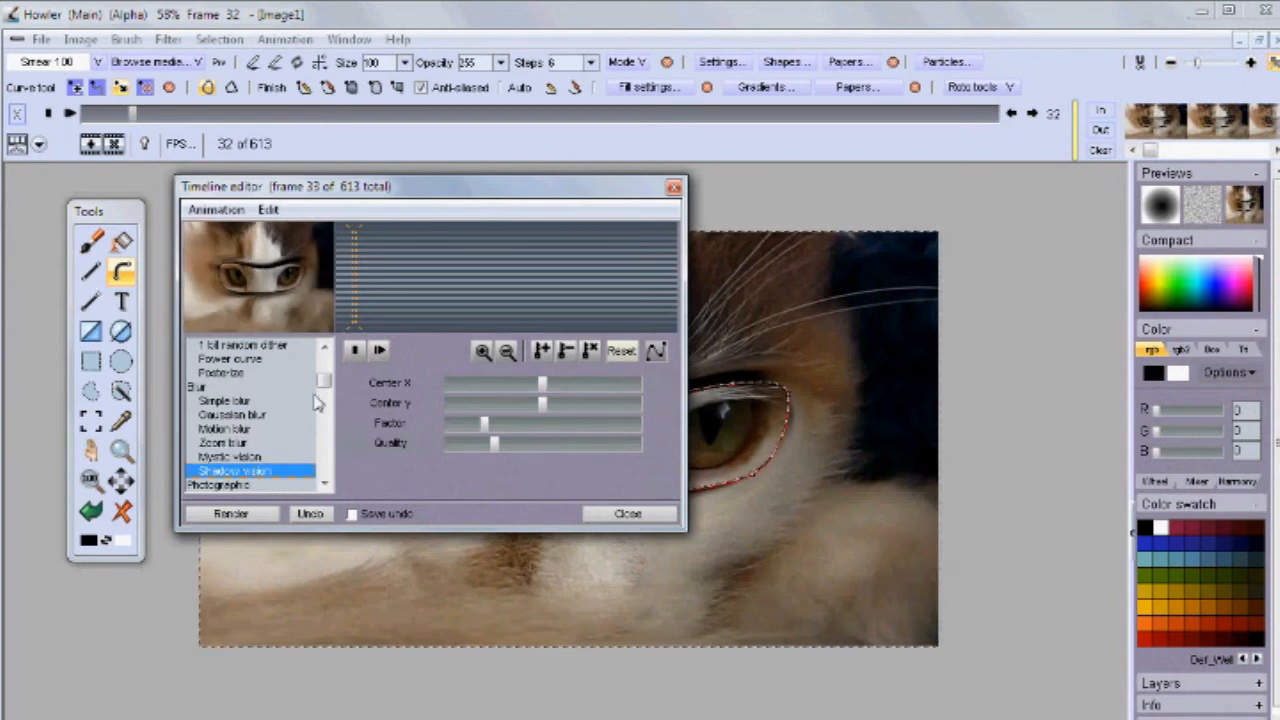
left_click_drag(323, 383, 315, 348)
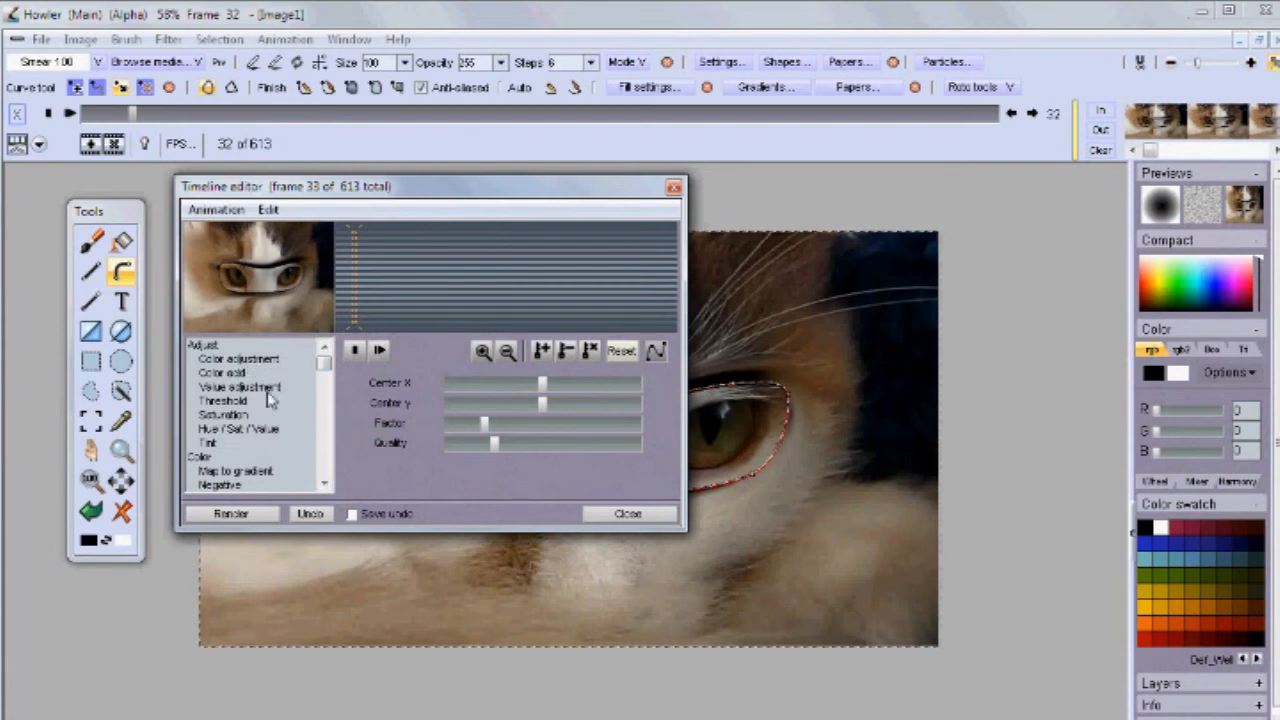
Darken the area outside the eyes with Color adjustment at Red 77, Green 80, Blue 77, render all frames, and close the timeline editor.
left_click(262, 359)
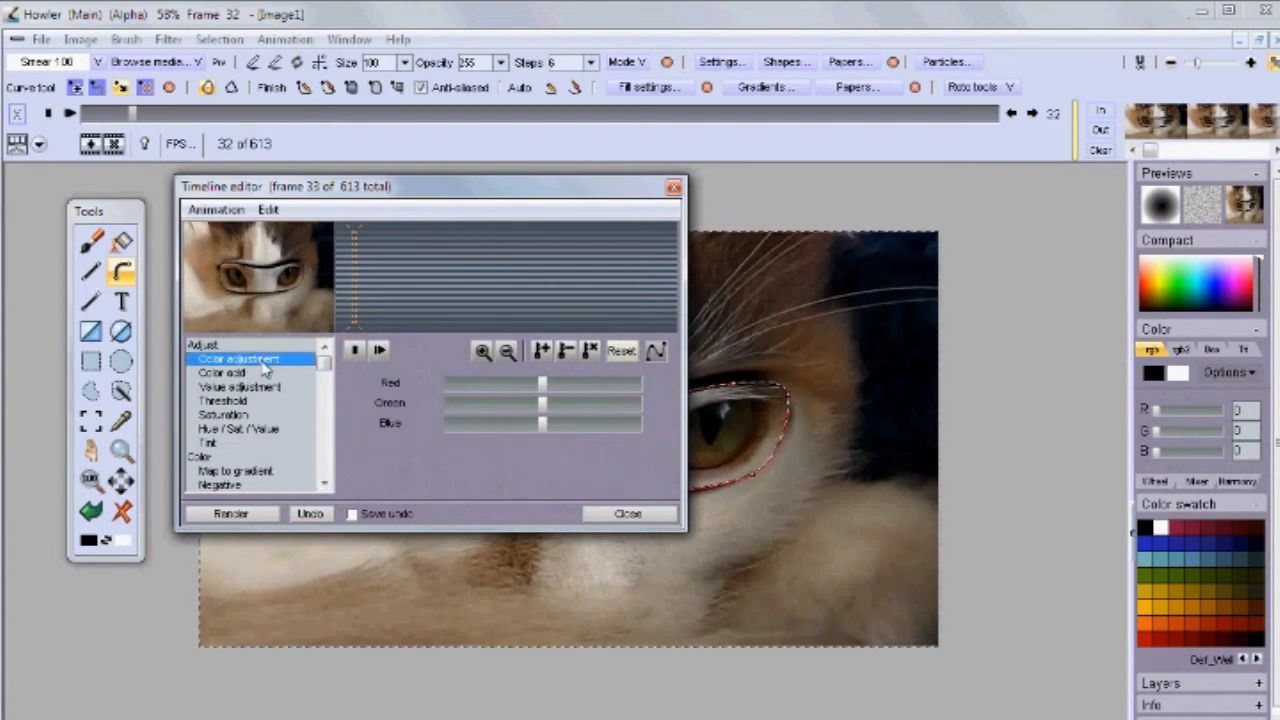
left_click(477, 383)
left_click(477, 403)
left_click(477, 424)
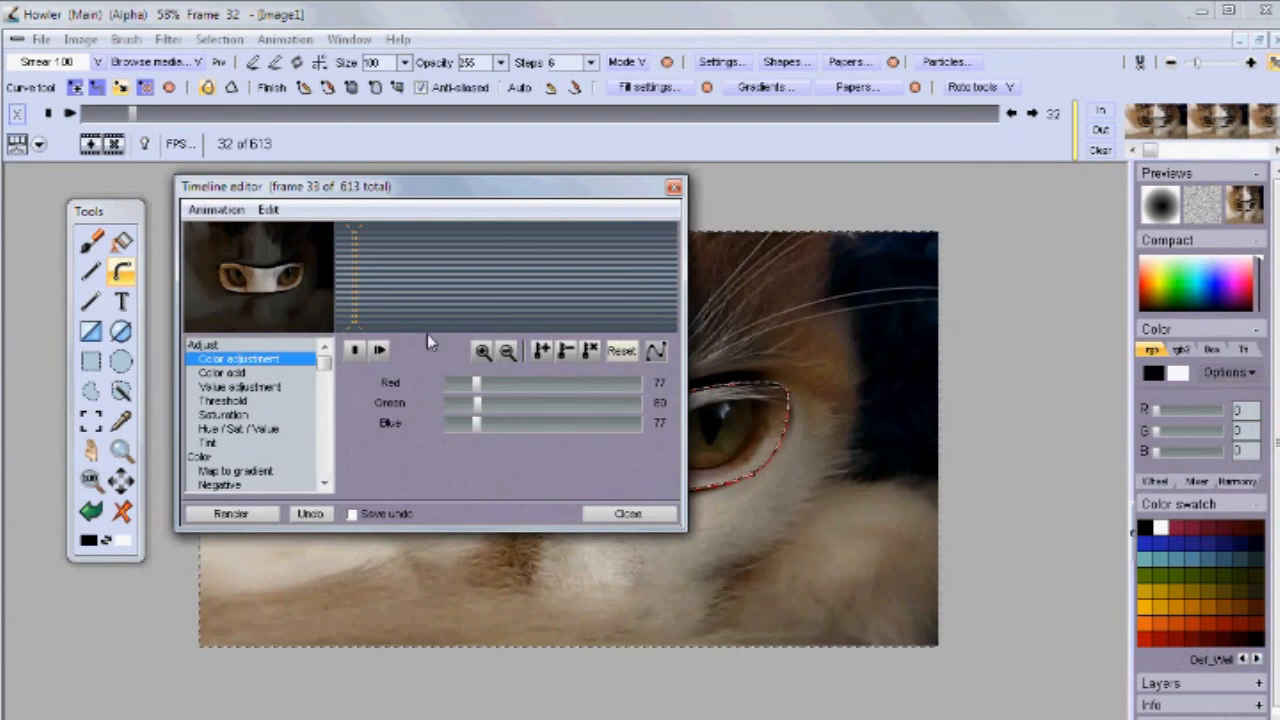
left_click(262, 515)
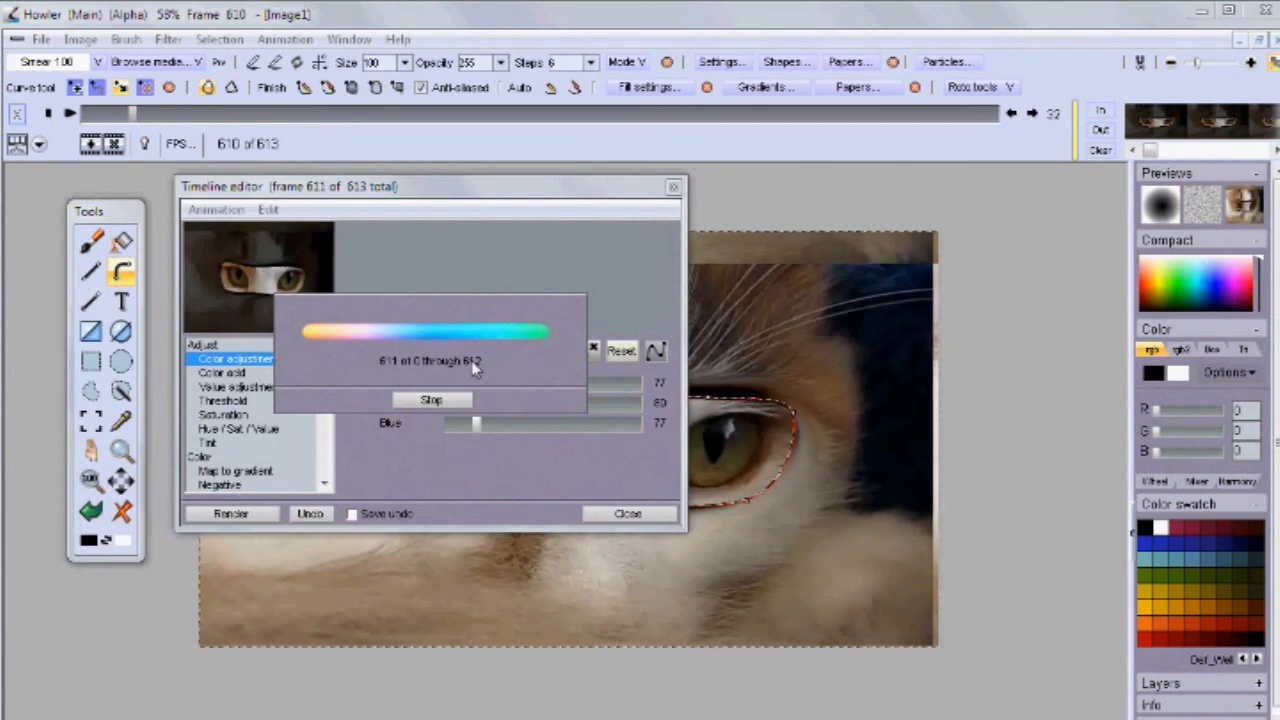
left_click_drag(462, 199, 619, 297)
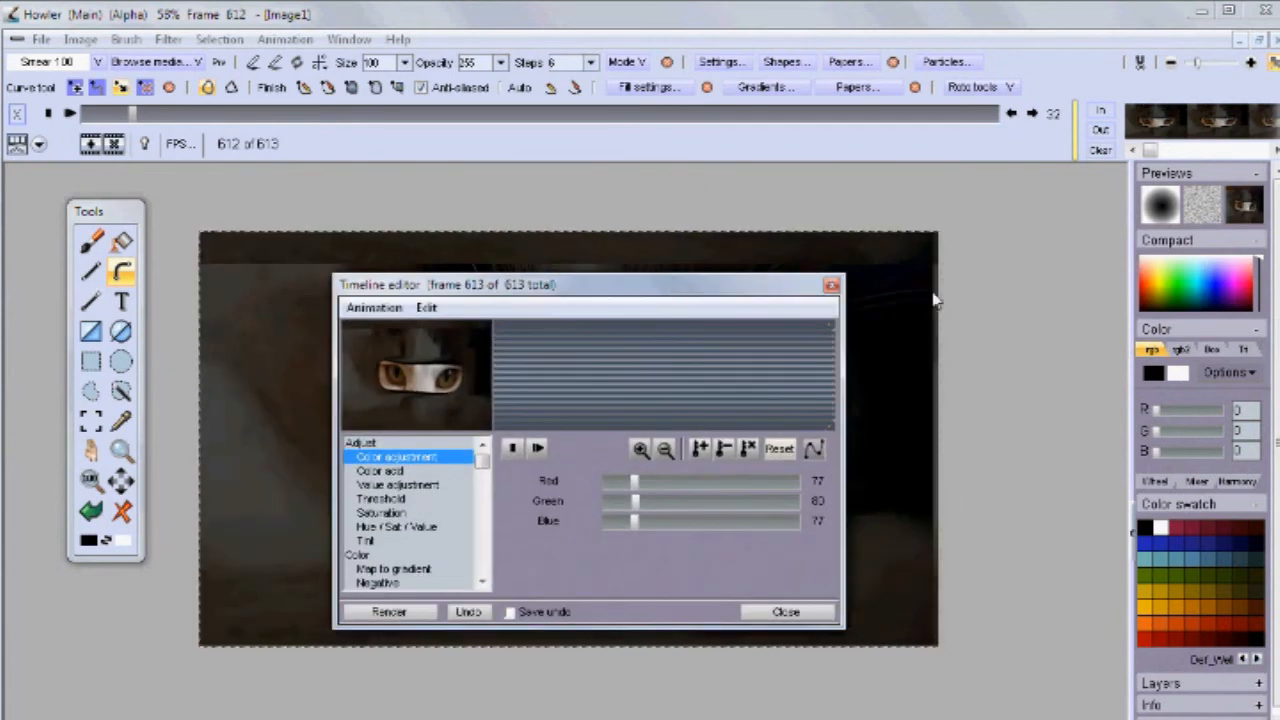
left_click(831, 286)
Scrub through the darkened frames back to frame 0, and discard the roto curve by starting over with a new one.
left_click_drag(128, 118, 336, 121)
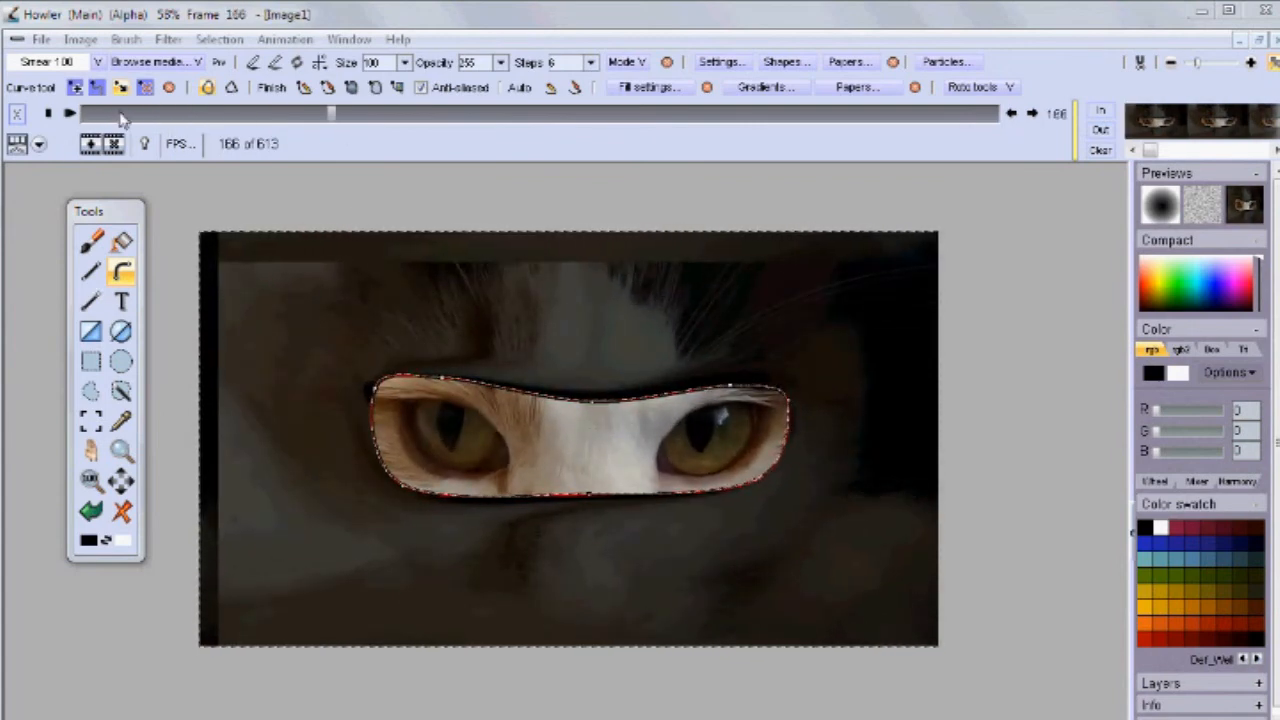
left_click_drag(324, 118, 90, 118)
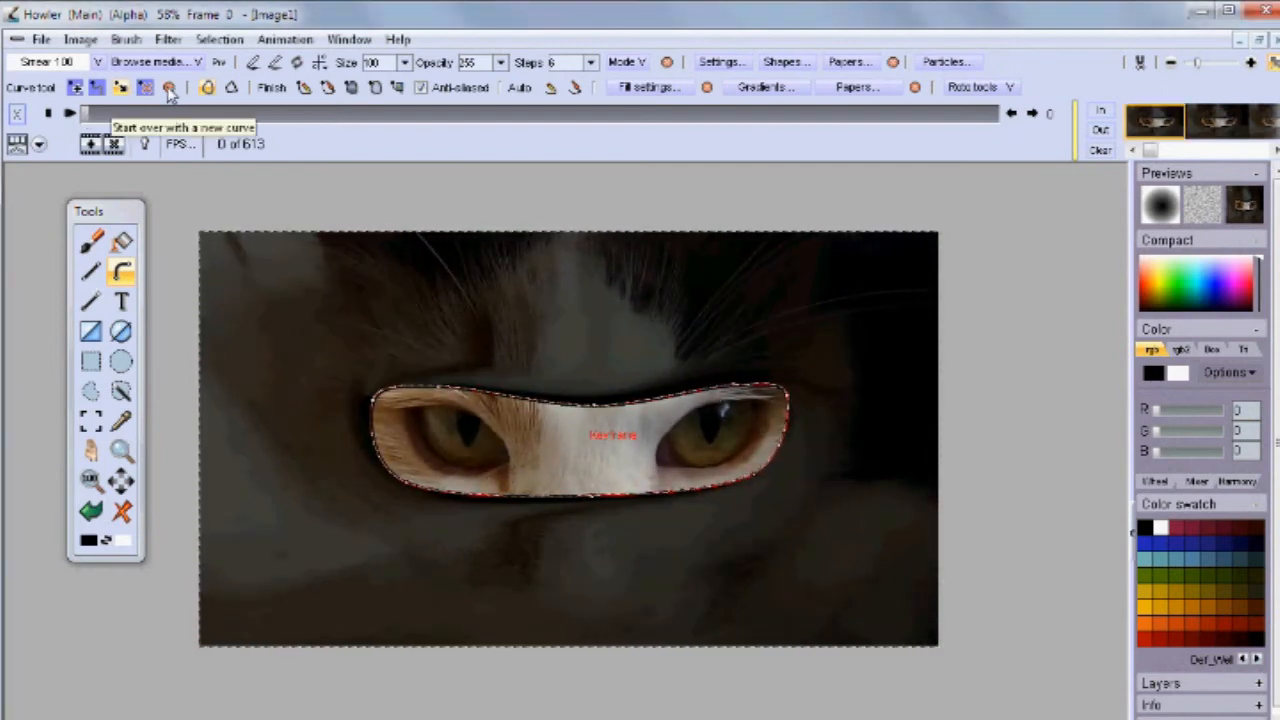
left_click(170, 88)
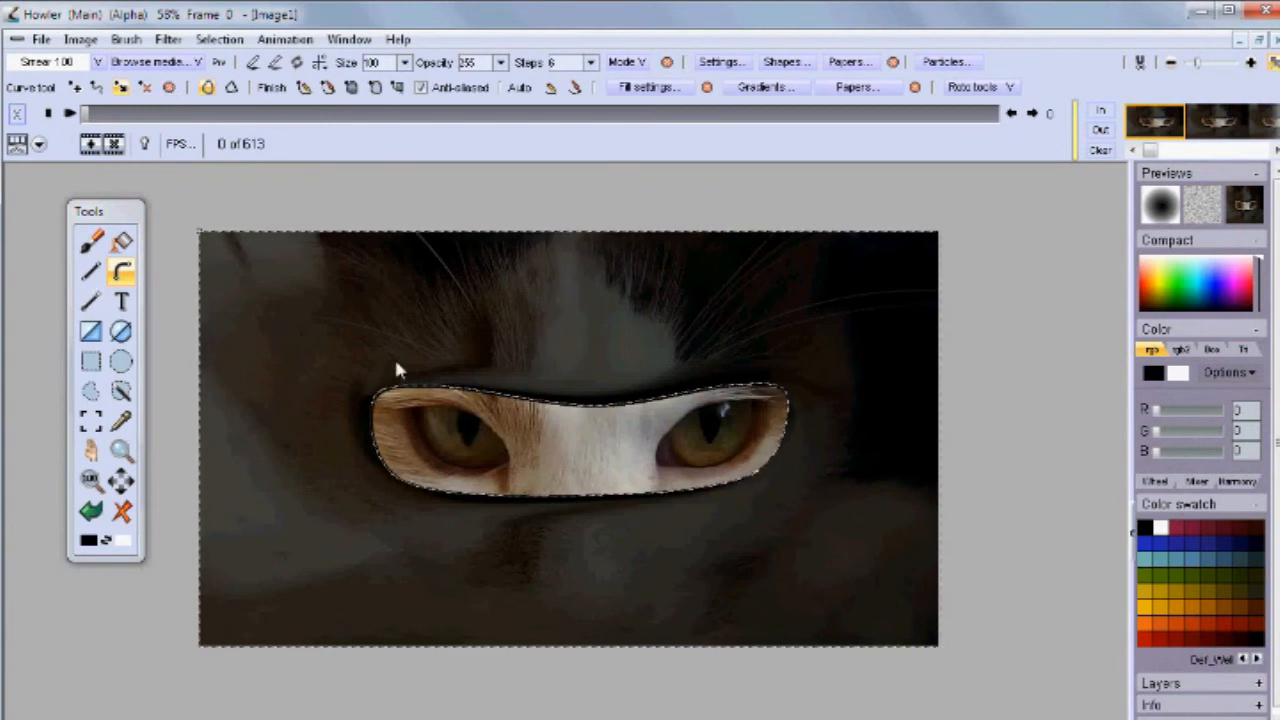
left_click(997, 88)
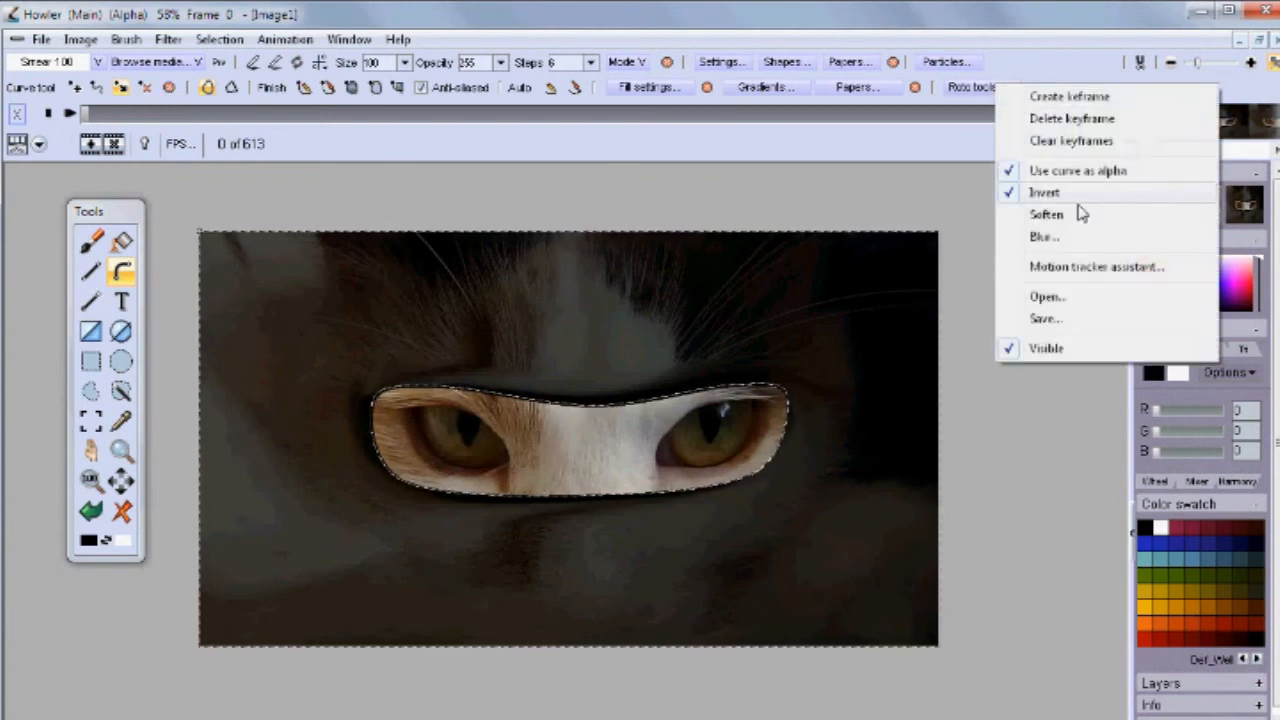
left_click(1060, 296)
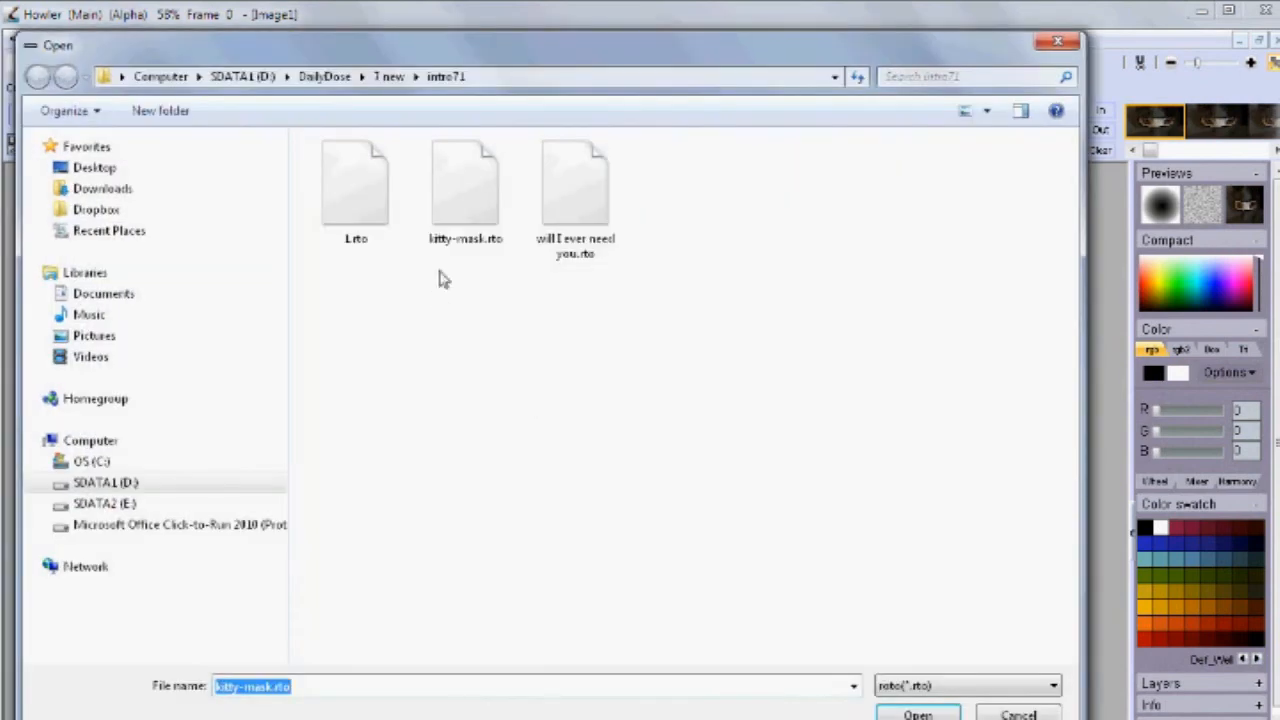
left_click(463, 203)
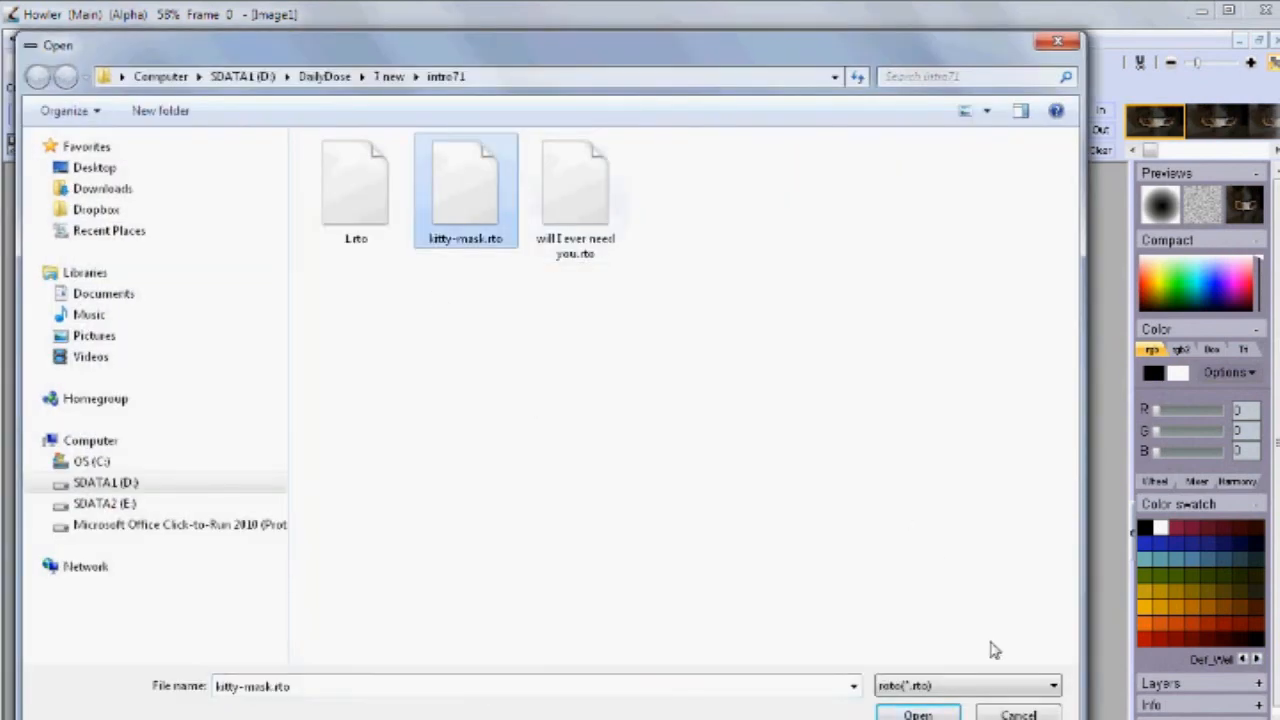
left_click(1019, 716)
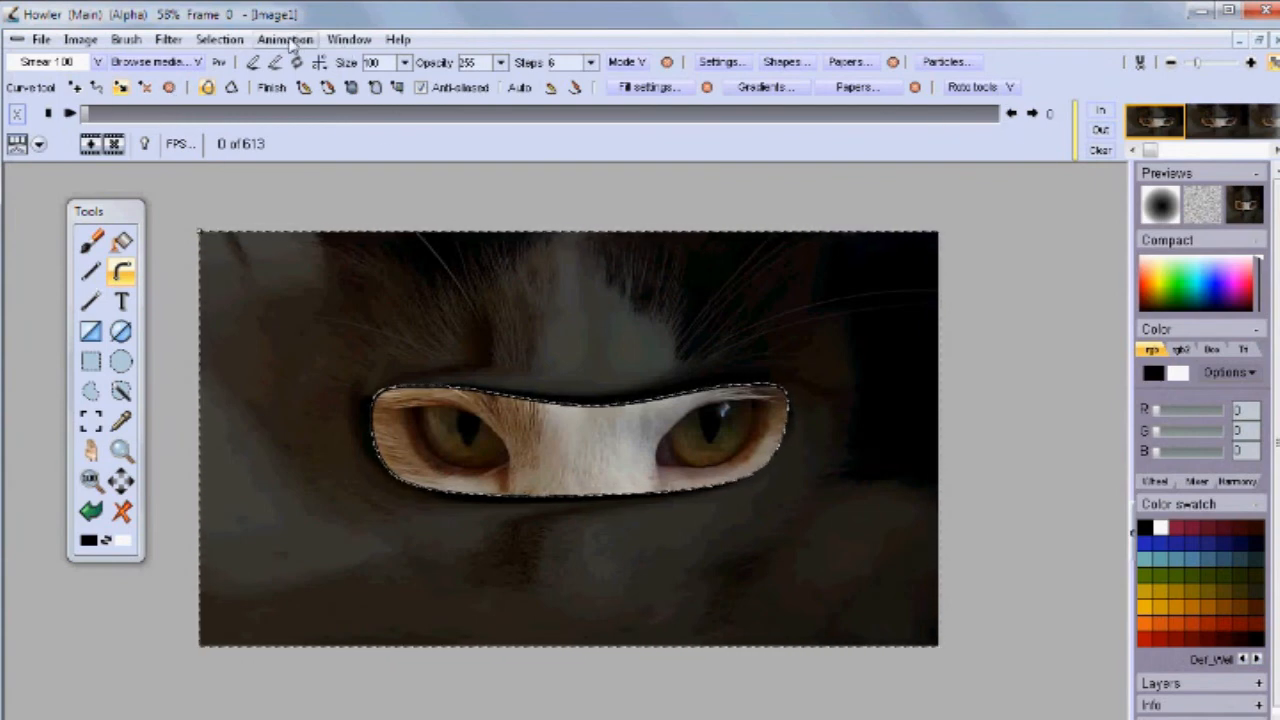
Clear the alpha selection and stay on frame 0 of the animation.
left_click(218, 40)
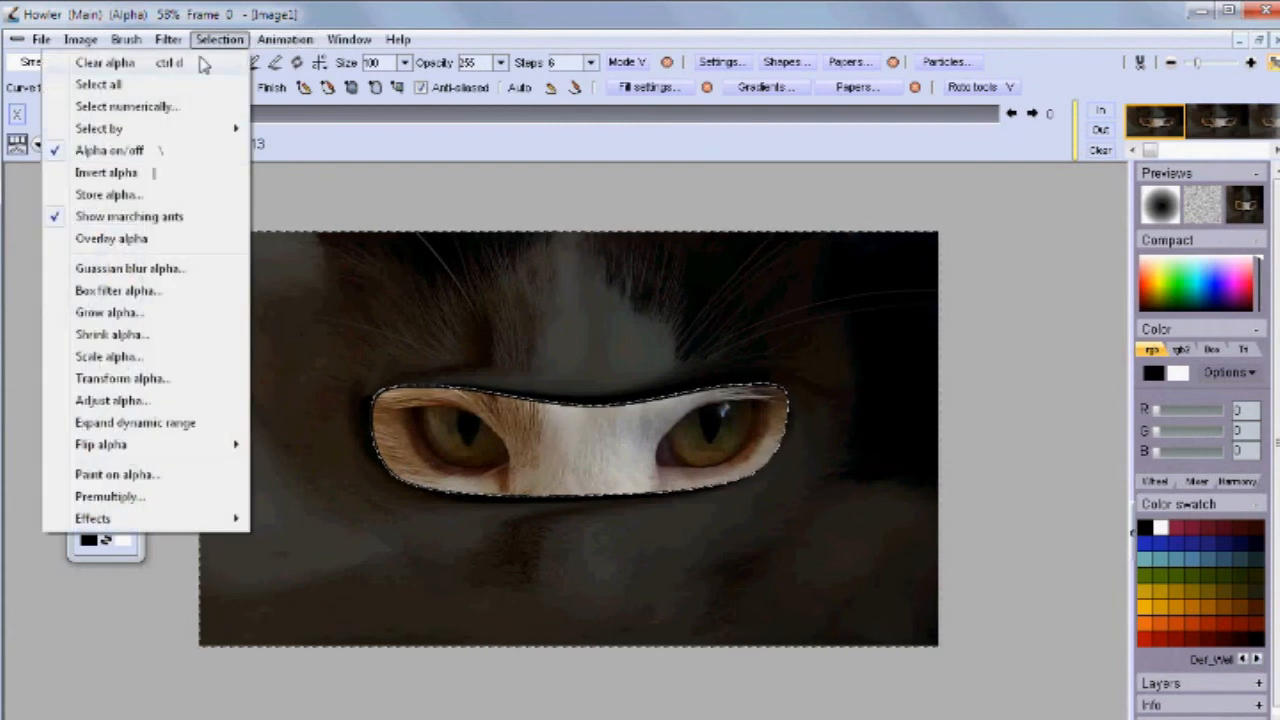
left_click(210, 62)
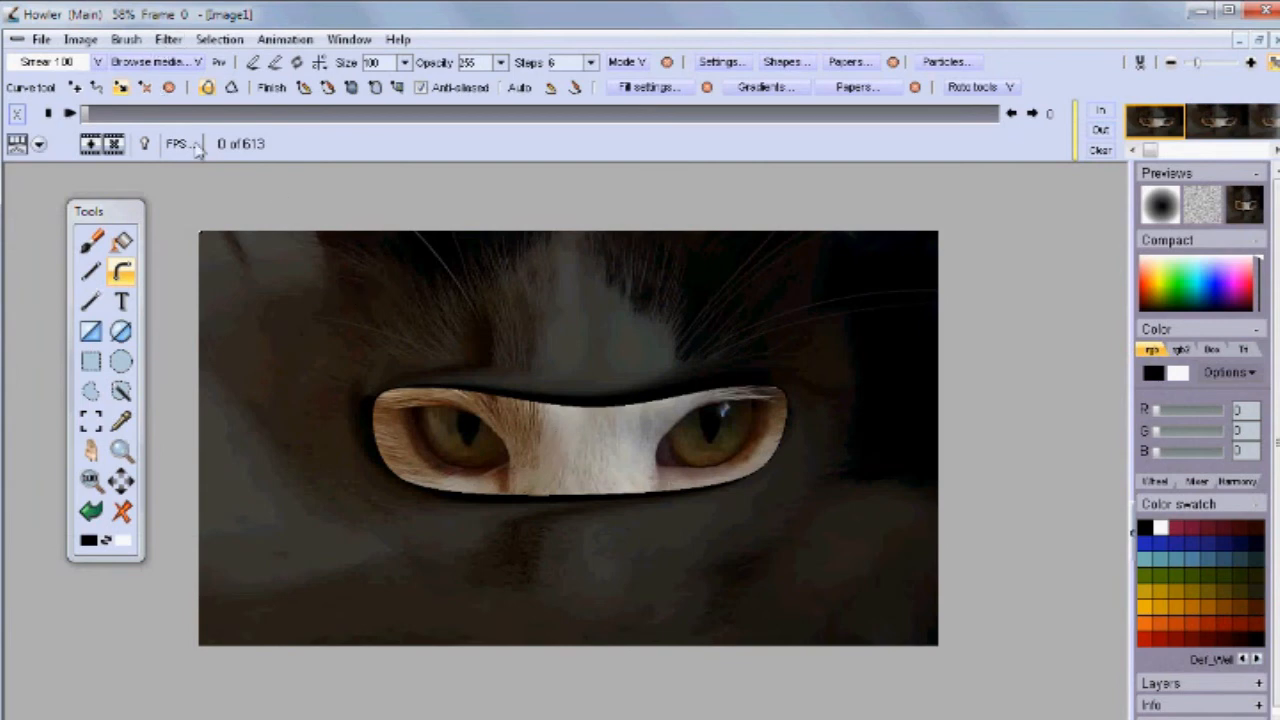
left_click_drag(113, 126, 85, 118)
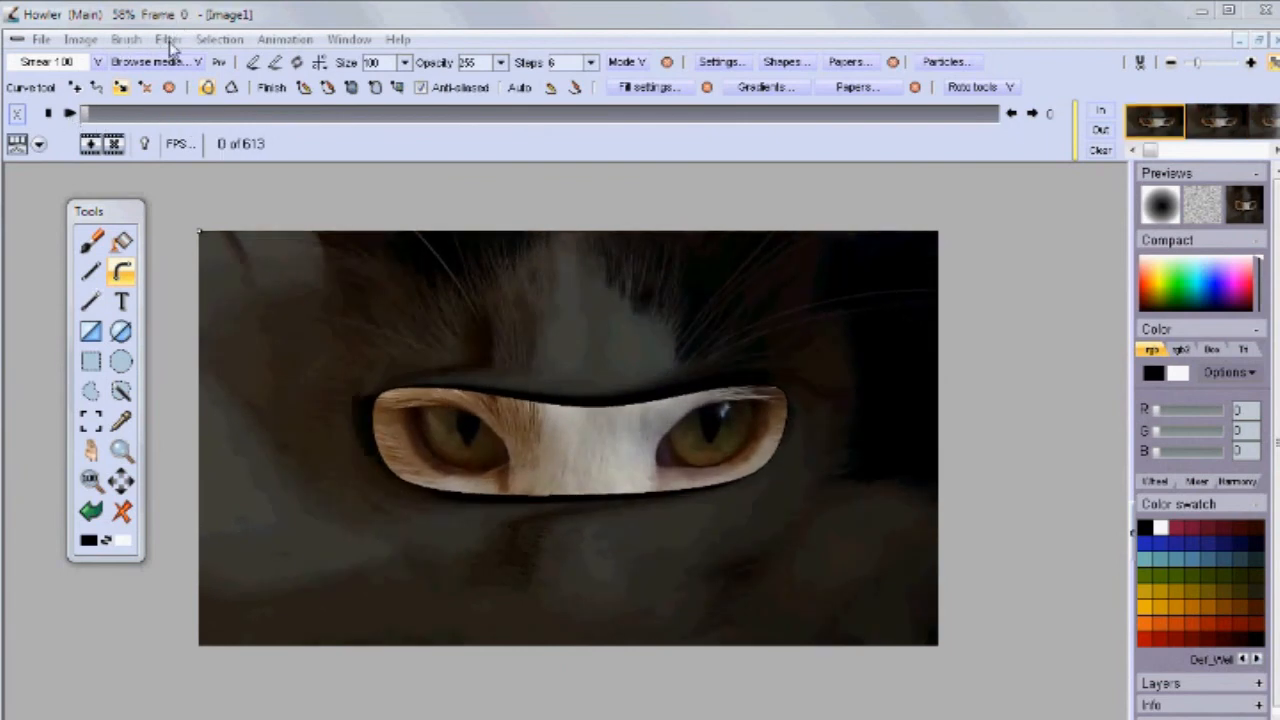
Restore the original camera motion to the stabilized animation with the Stabilize filter's Restore motion option, and proceed with the restore.
left_click(170, 42)
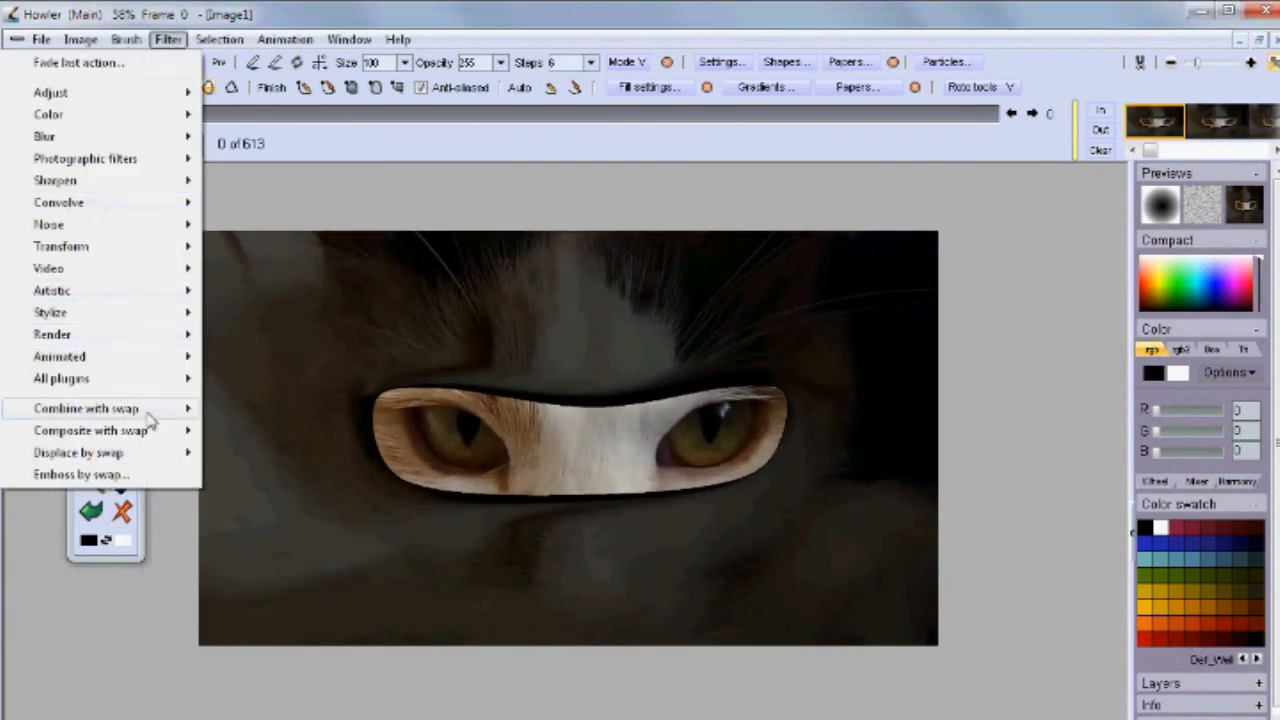
mouse_move(80, 366)
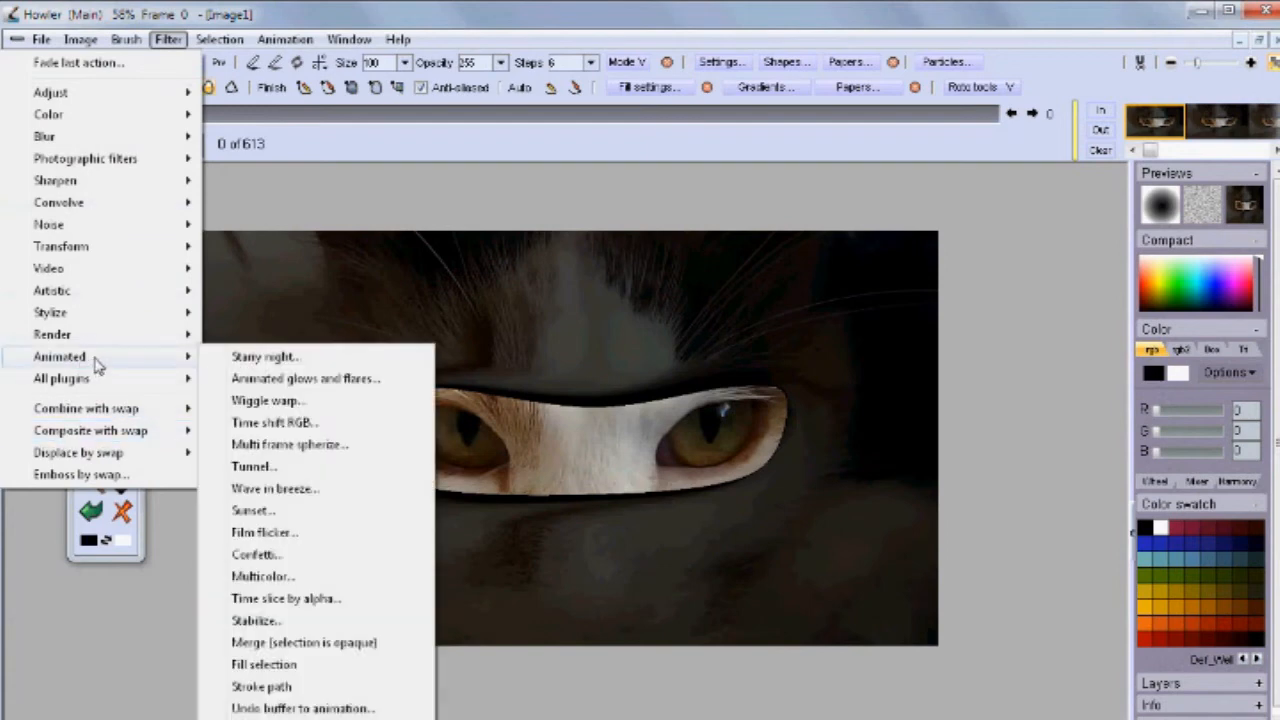
left_click(256, 621)
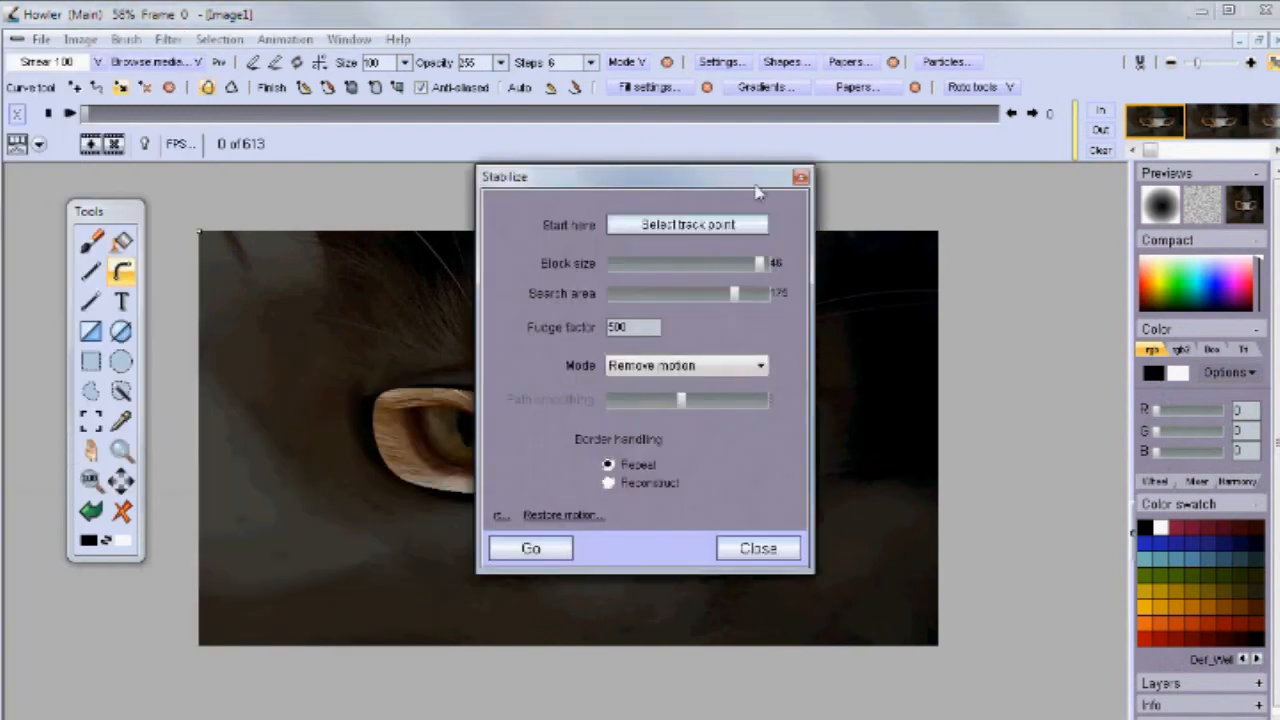
left_click_drag(655, 180, 201, 170)
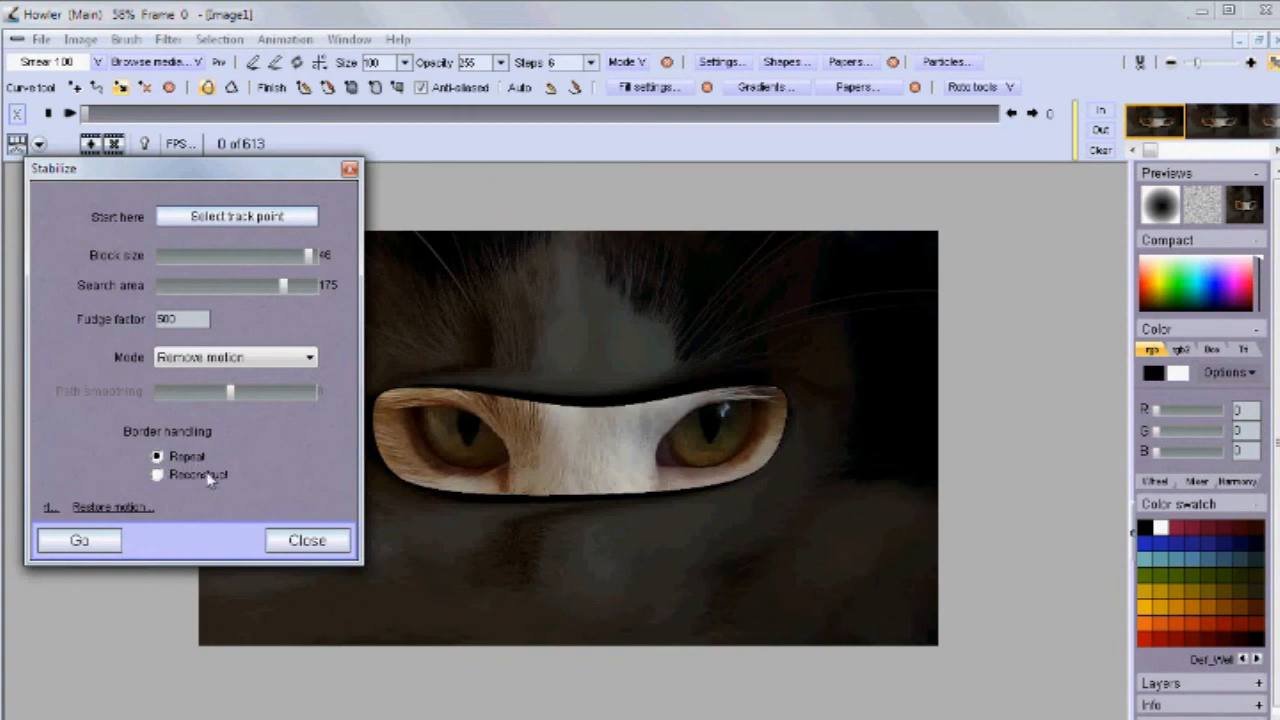
left_click(118, 509)
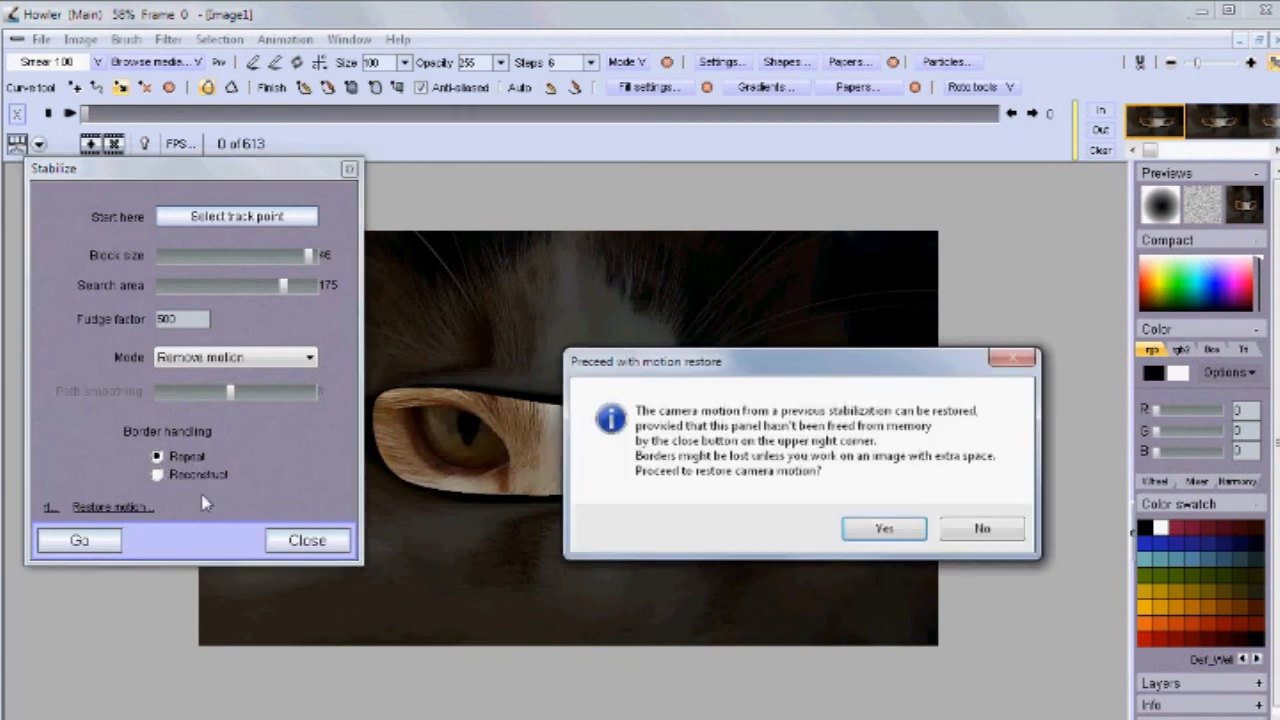
left_click_drag(713, 383, 651, 203)
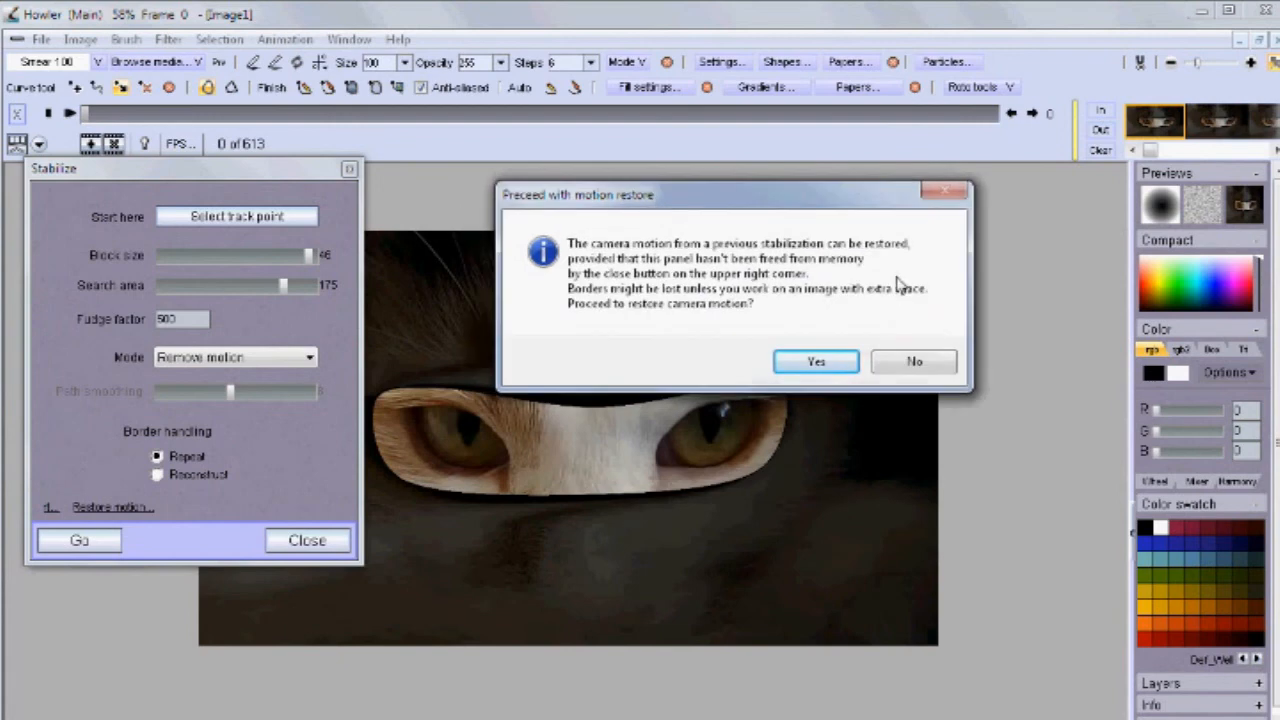
left_click(816, 362)
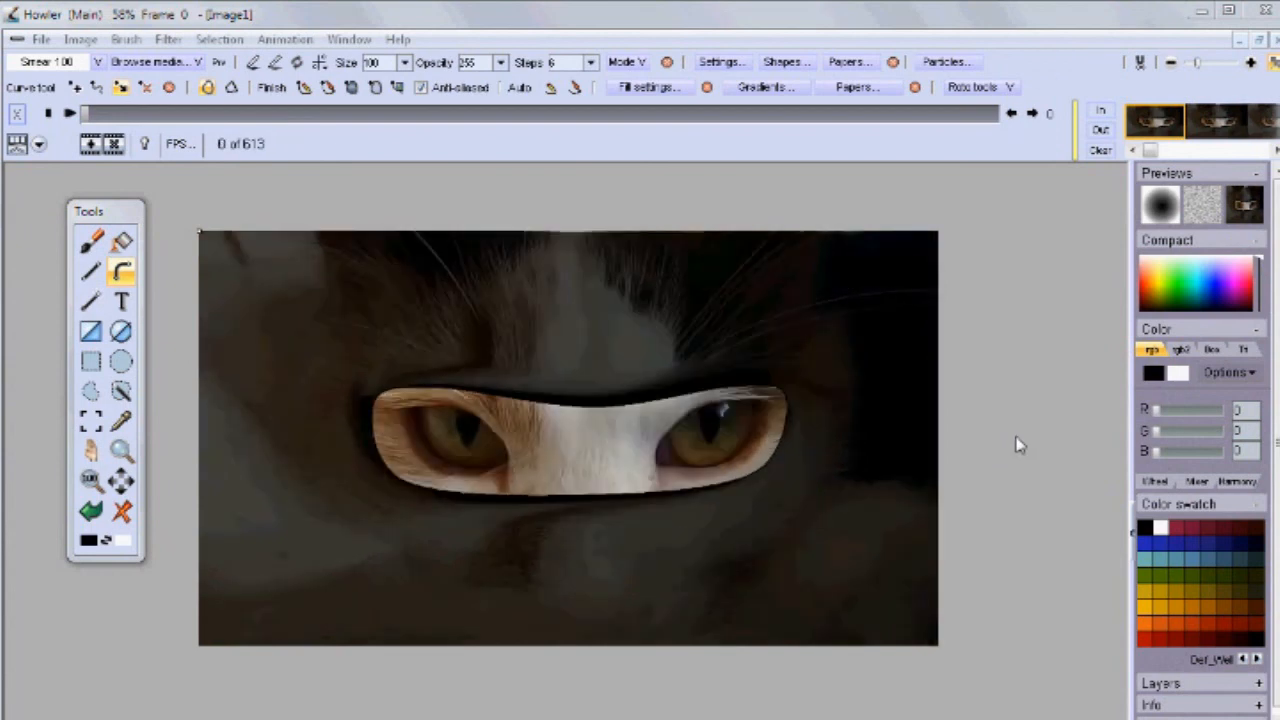
Scrub the start of the animation and play it from the beginning to check the restored camera motion around the cat's eyes.
mouse_move(100, 118)
left_mouse_down()
mouse_move(450, 114)
mouse_move(72, 118)
mouse_move(696, 113)
mouse_move(80, 114)
left_mouse_up()
left_click(68, 114)
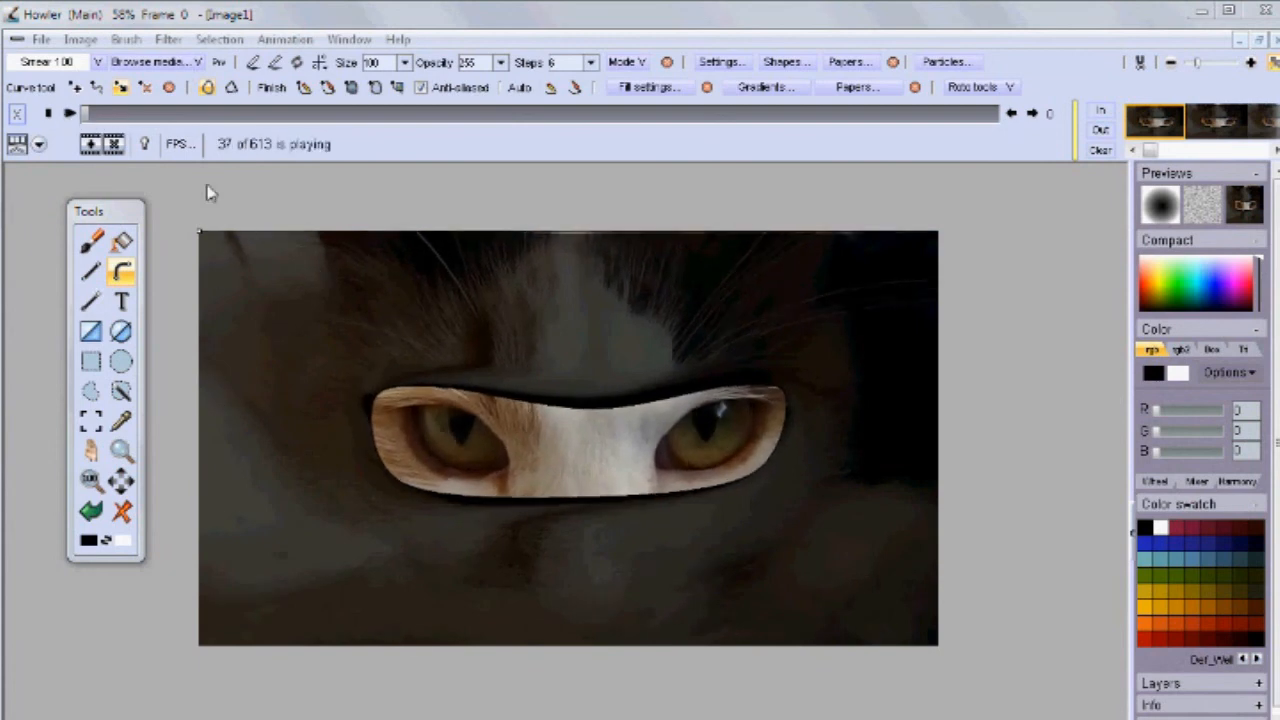
left_click_drag(196, 114, 68, 114)
left_click(69, 113)
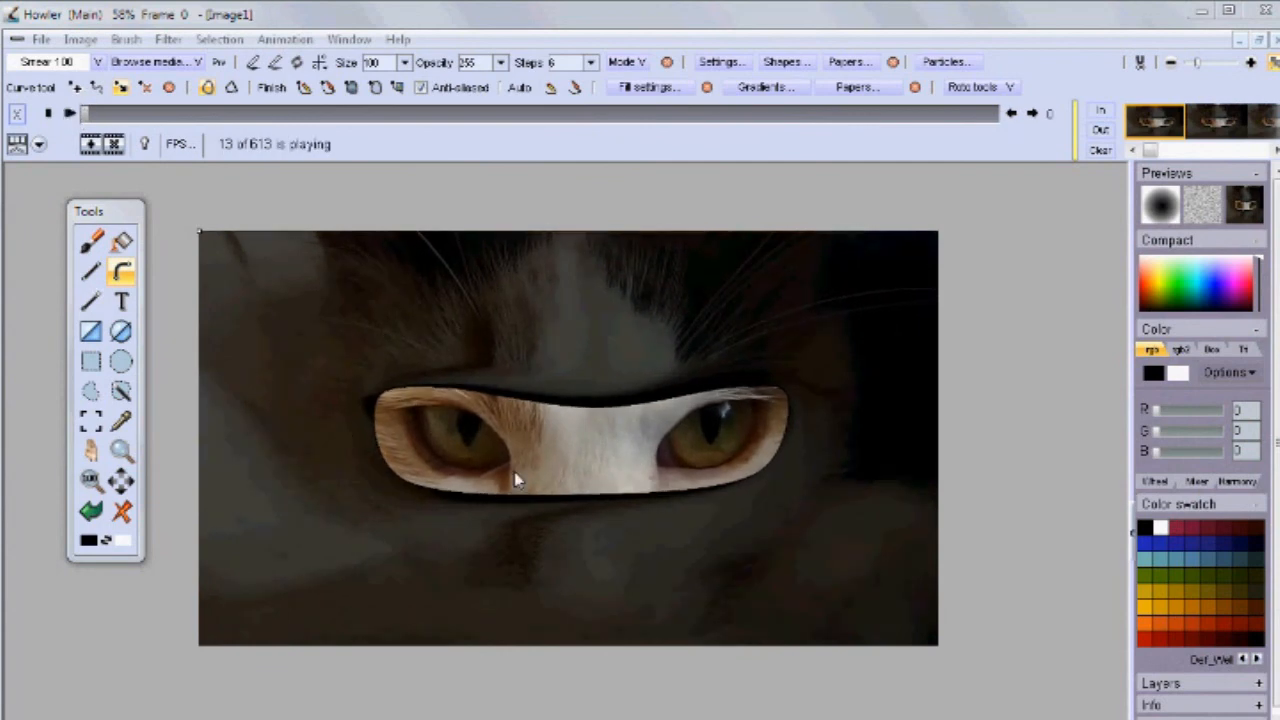